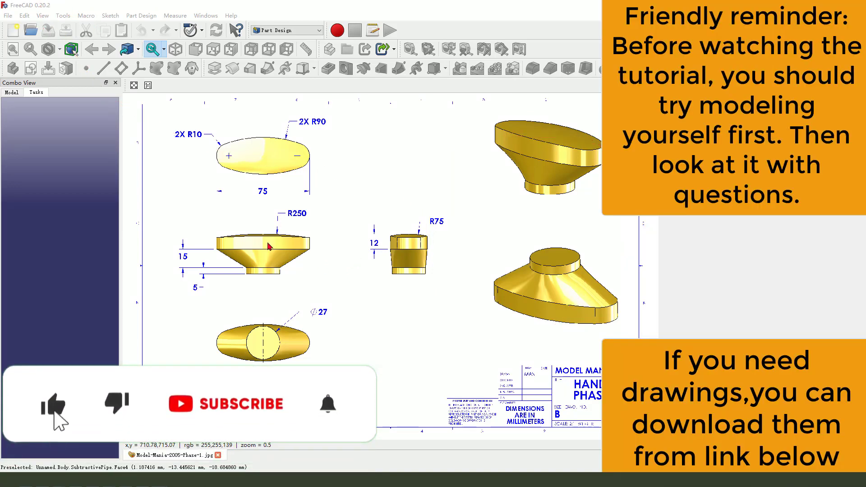
scroll(275, 244, up, 3)
scroll(355, 263, down, 5)
scroll(354, 263, up, 2)
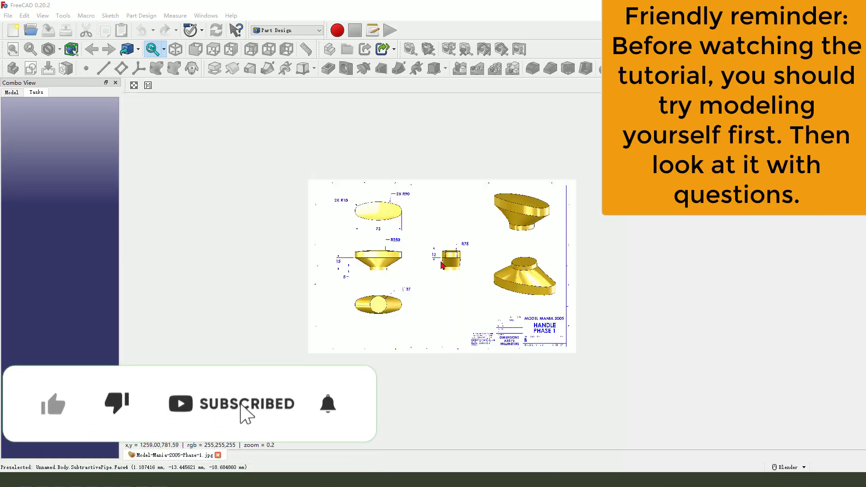
scroll(354, 263, up, 1)
scroll(547, 421, up, 3)
scroll(489, 352, down, 3)
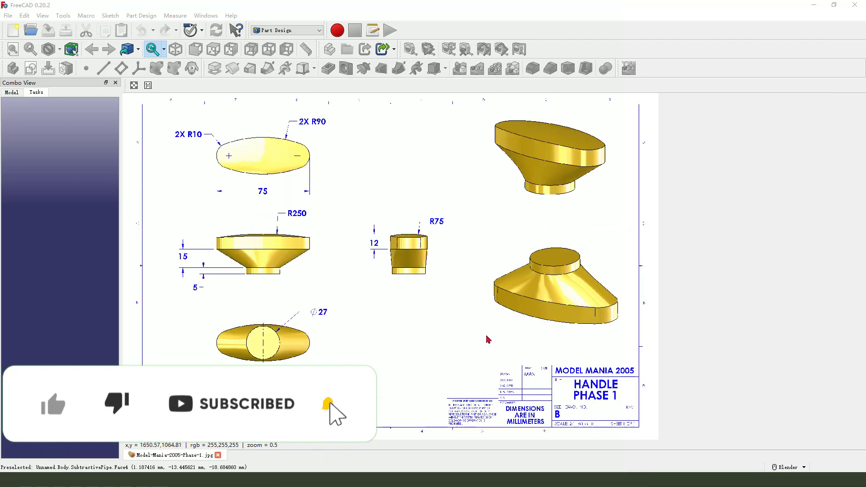
scroll(489, 341, up, 1)
scroll(551, 341, up, 2)
Position the reference drawing, create a new document and tile the windows side by side
drag(562, 355, 549, 376)
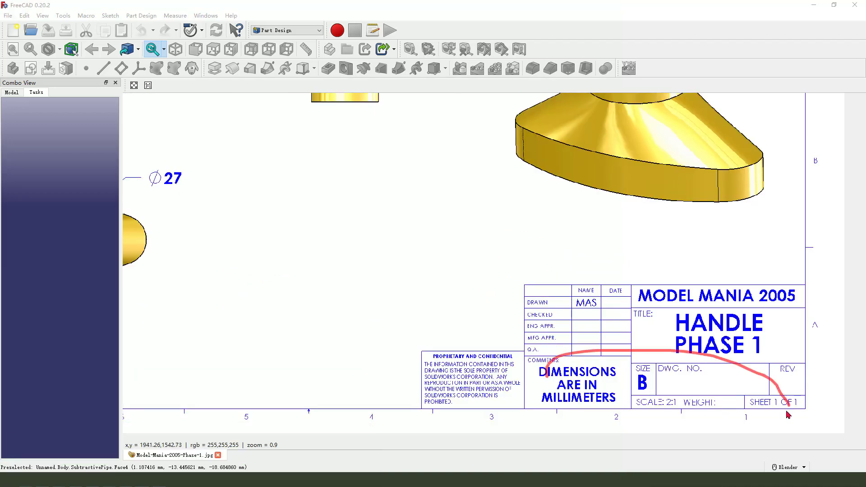
drag(594, 328, 695, 332)
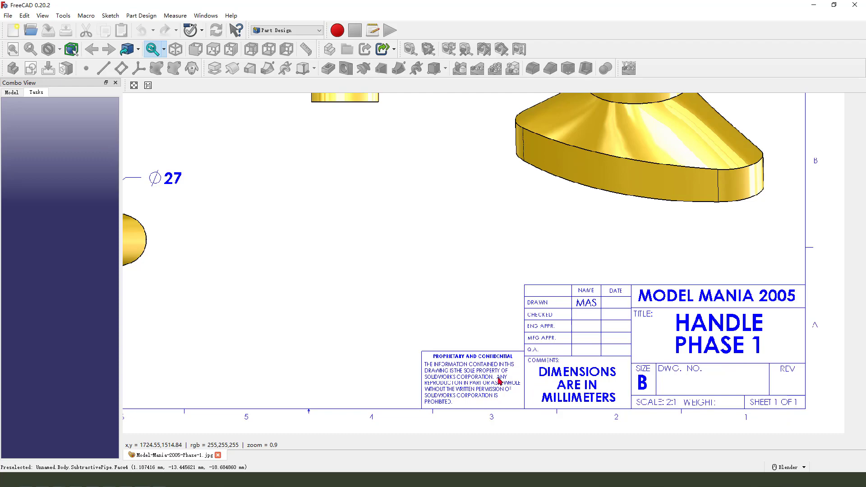
scroll(431, 295, down, 3)
scroll(397, 212, up, 2)
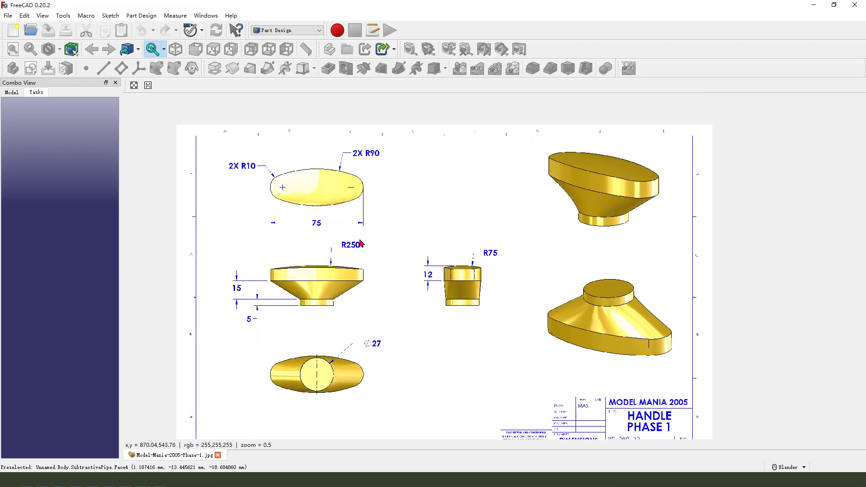
mouse_move(357, 245)
middle_down()
mouse_move(368, 183)
mouse_move(337, 215)
middle_up()
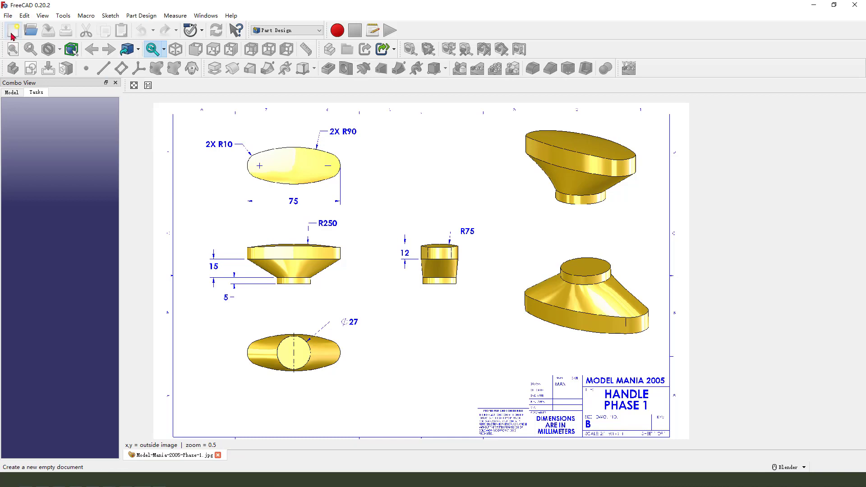
click(12, 36)
click(205, 14)
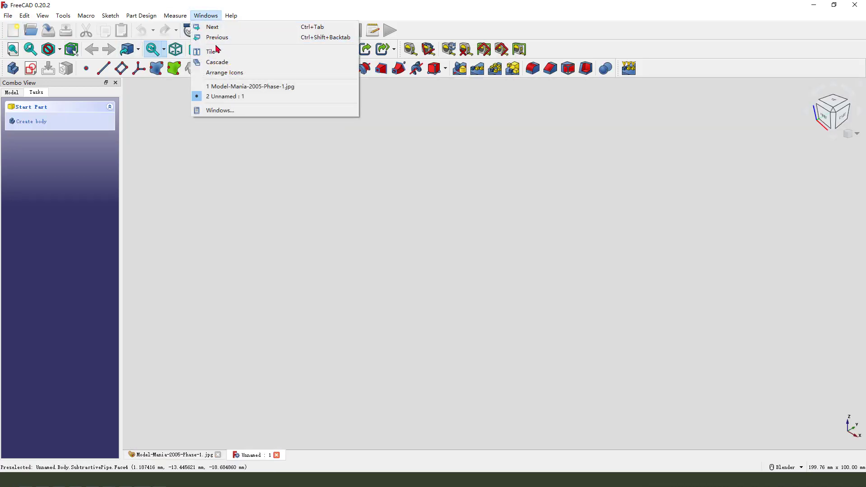
click(216, 51)
Add a body and start a new sketch, with the reference drawing adjusted alongside
click(15, 70)
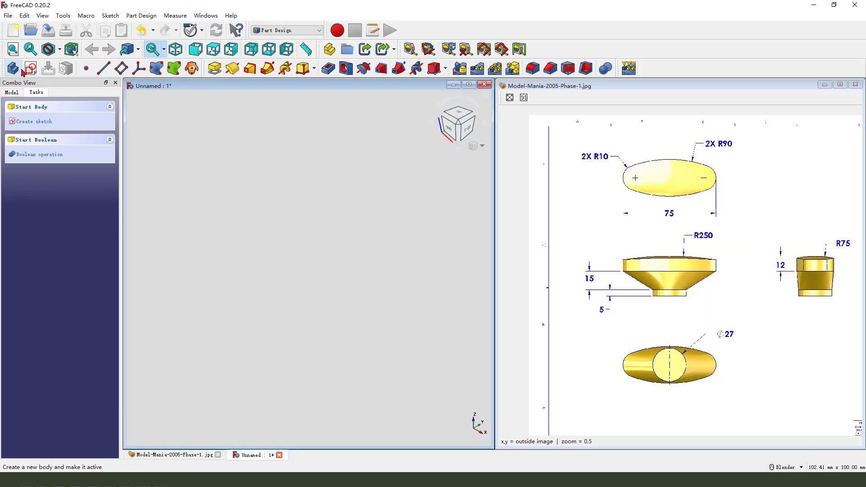
click(31, 70)
middle_drag(321, 244, 328, 260)
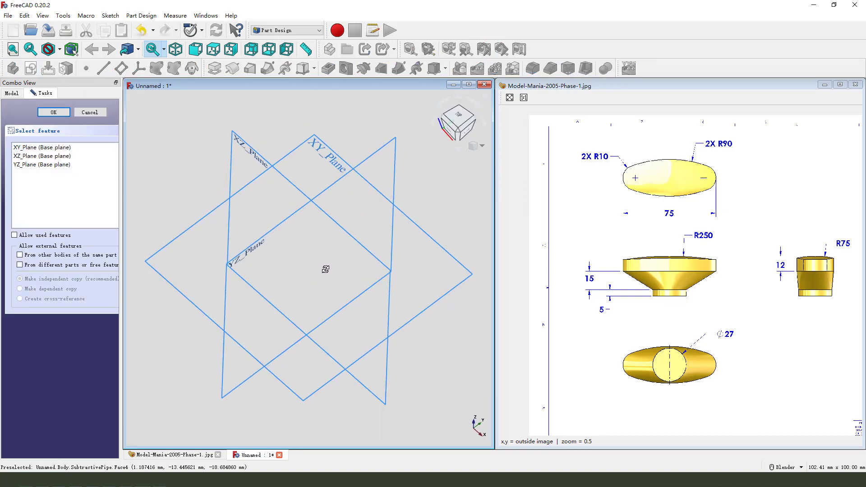
middle_drag(328, 260, 319, 253)
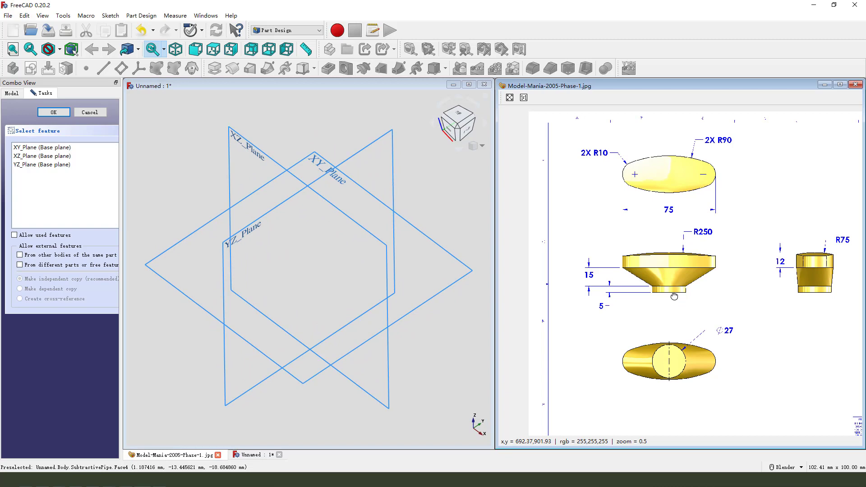
middle_drag(628, 170, 625, 182)
drag(623, 179, 705, 169)
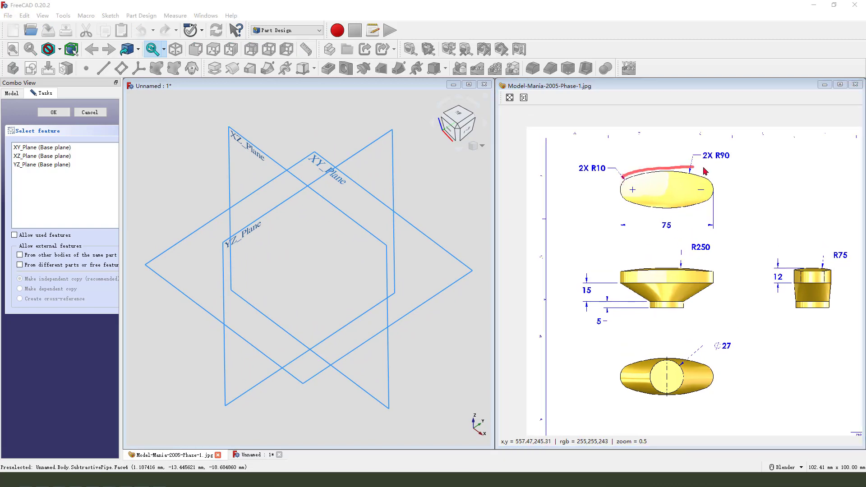
mouse_move(709, 217)
mouse_down()
mouse_move(627, 172)
mouse_move(639, 198)
mouse_up()
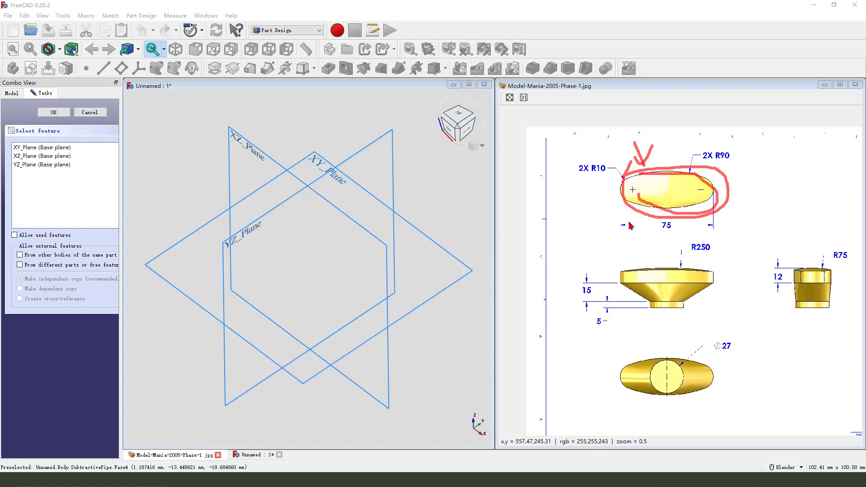
key(e)
drag(300, 140, 310, 133)
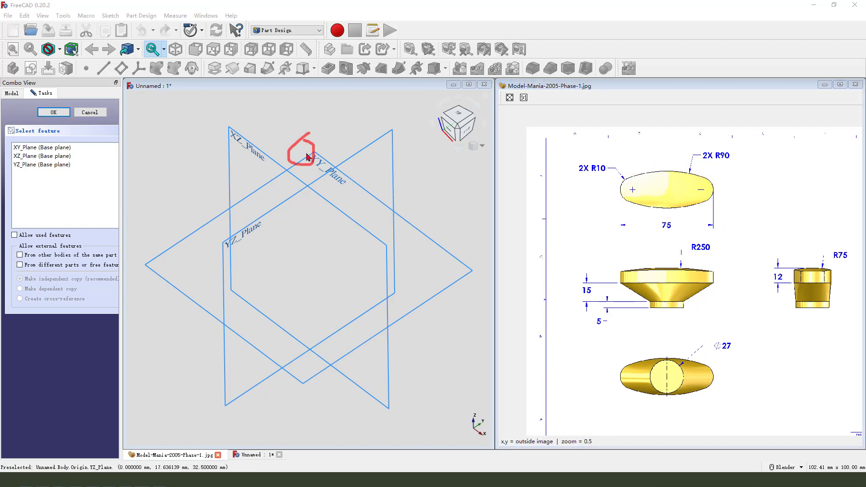
Place the sketch on XY_Plane and draw the left and right three-point arcs
click(328, 170)
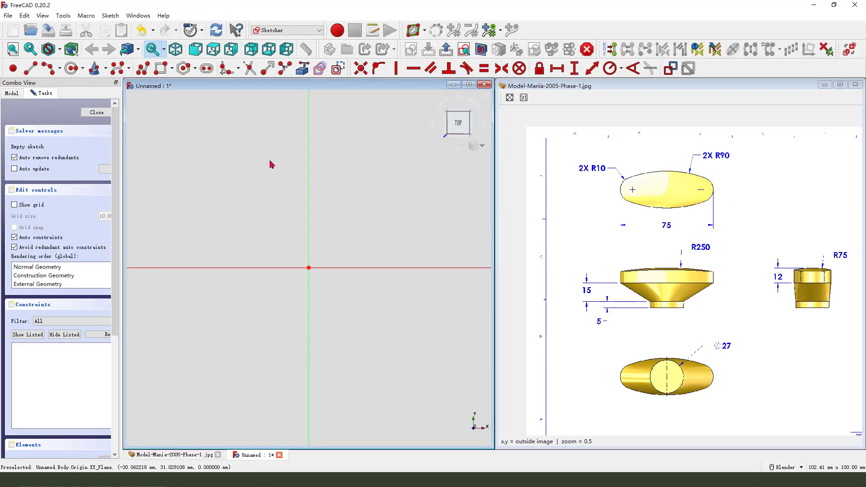
click(48, 68)
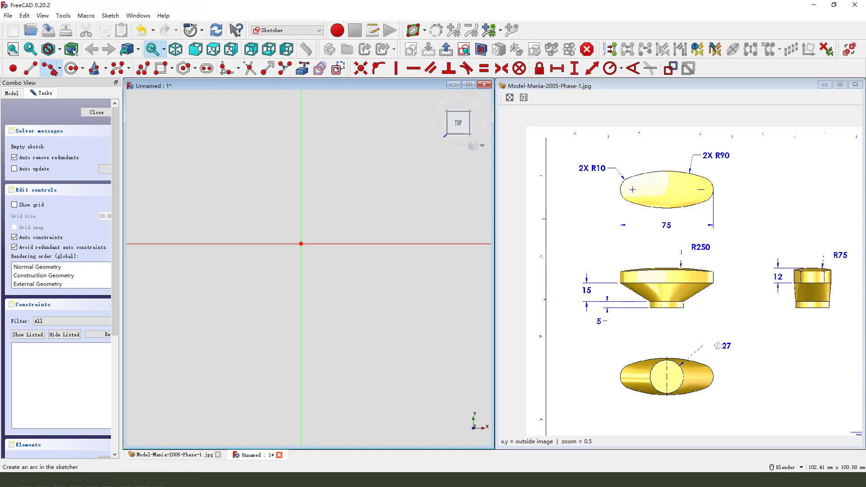
click(199, 194)
click(202, 287)
click(182, 241)
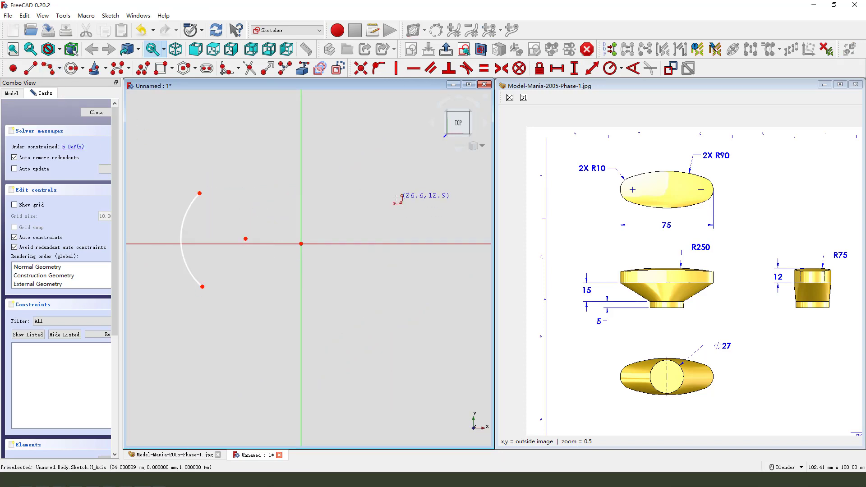
click(397, 198)
click(404, 301)
click(410, 278)
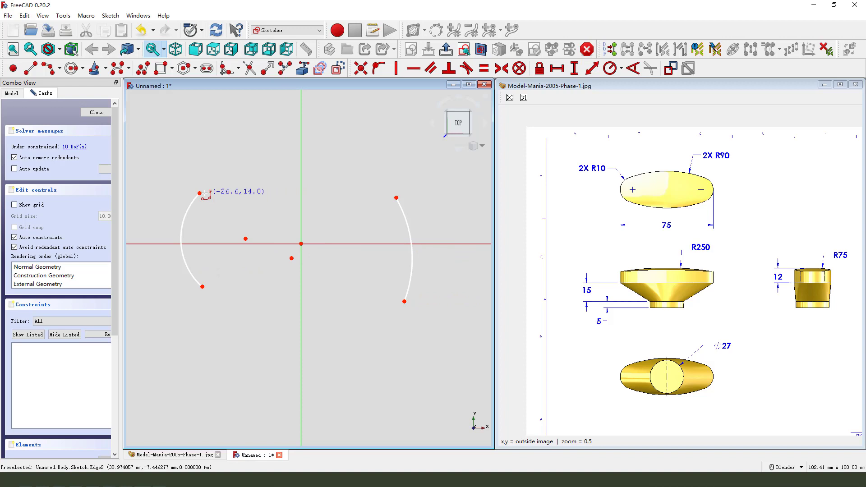
Close the oval with top and bottom arcs, then select both centres and the horizontal axis
click(201, 193)
click(397, 198)
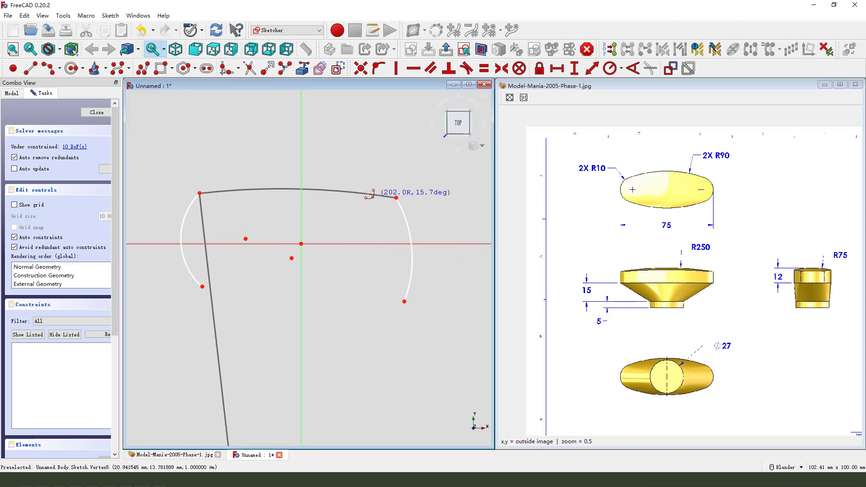
click(369, 189)
click(202, 288)
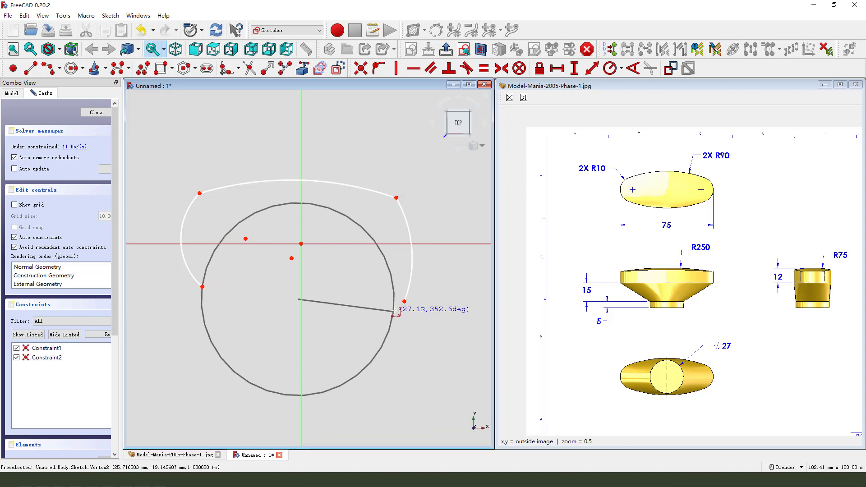
click(405, 301)
click(374, 316)
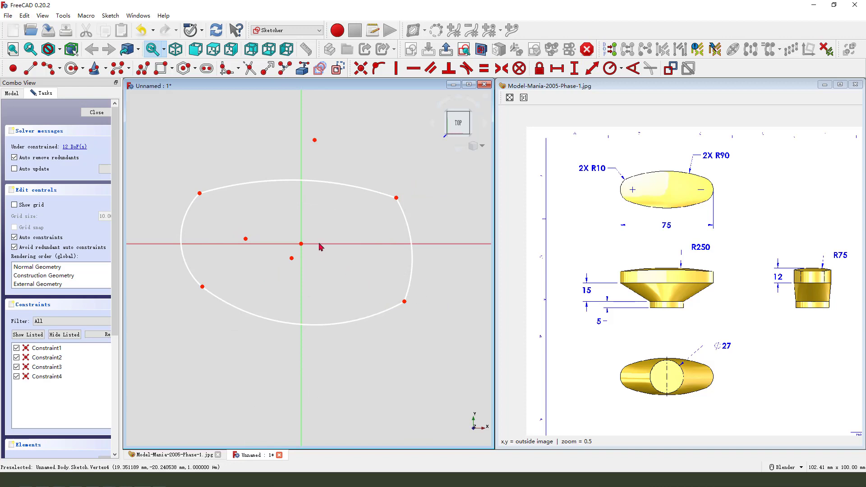
click(246, 241)
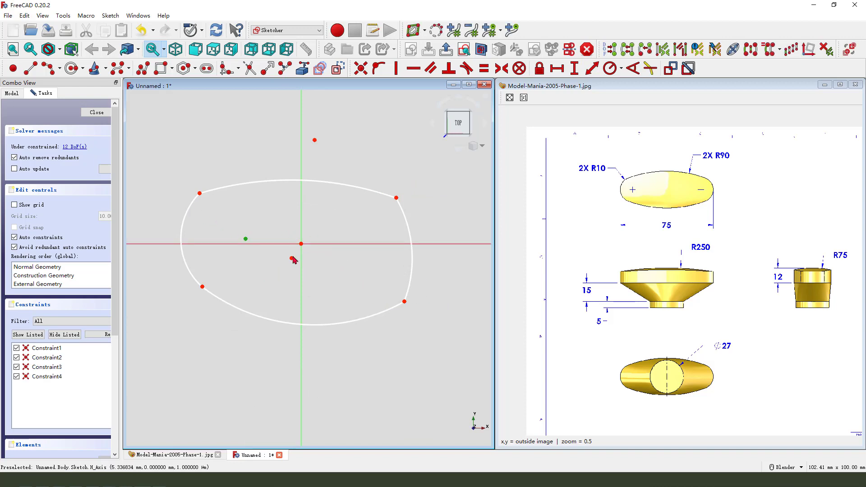
click(292, 258)
click(321, 245)
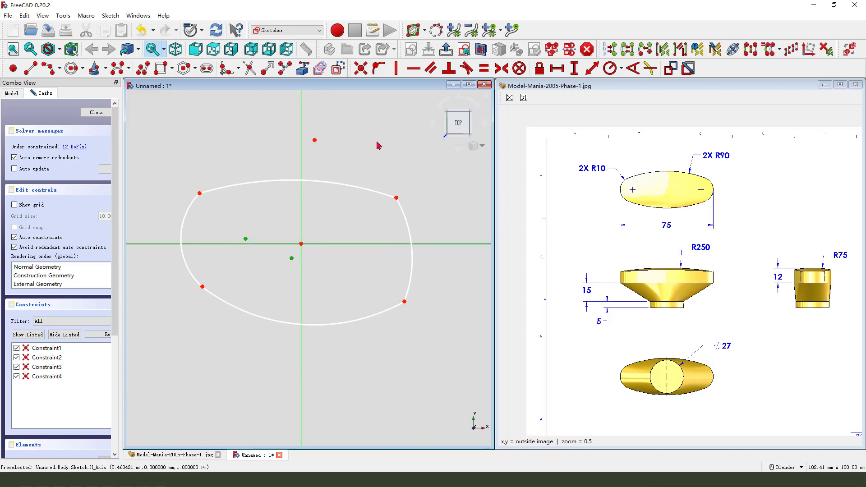
Put the arc centres on the horizontal axis and make all four arc joints tangent
click(379, 69)
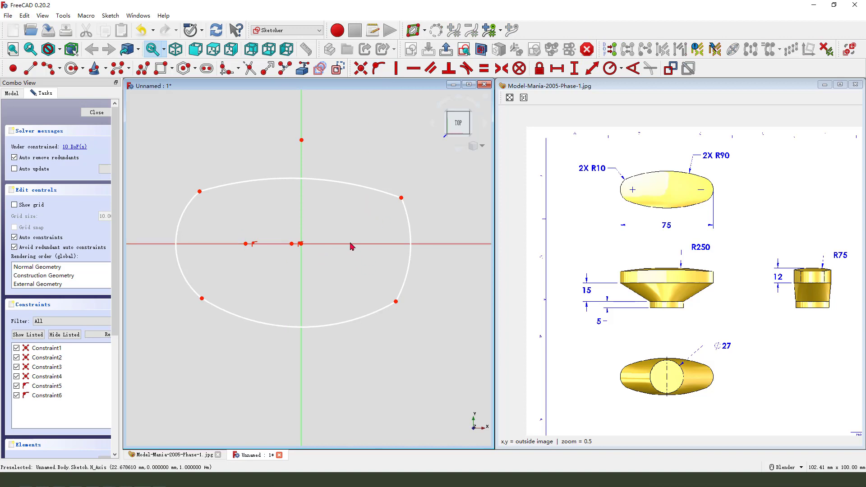
click(191, 202)
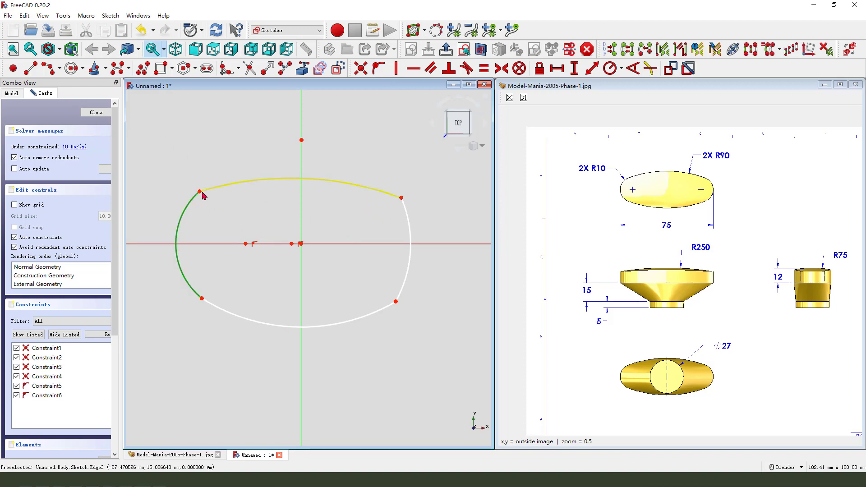
click(467, 68)
click(387, 195)
click(406, 211)
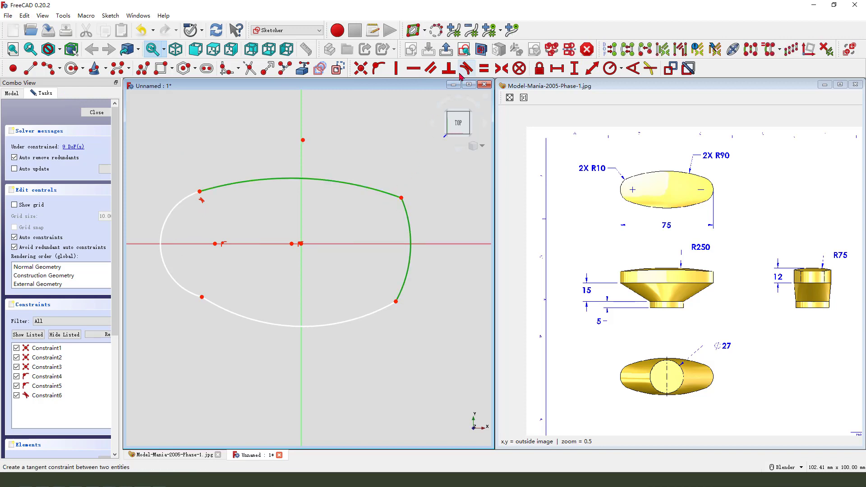
click(466, 68)
click(424, 306)
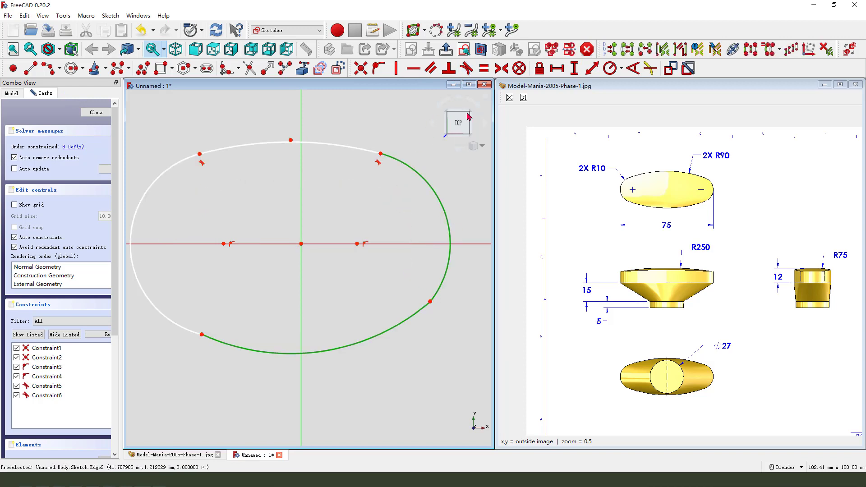
click(466, 68)
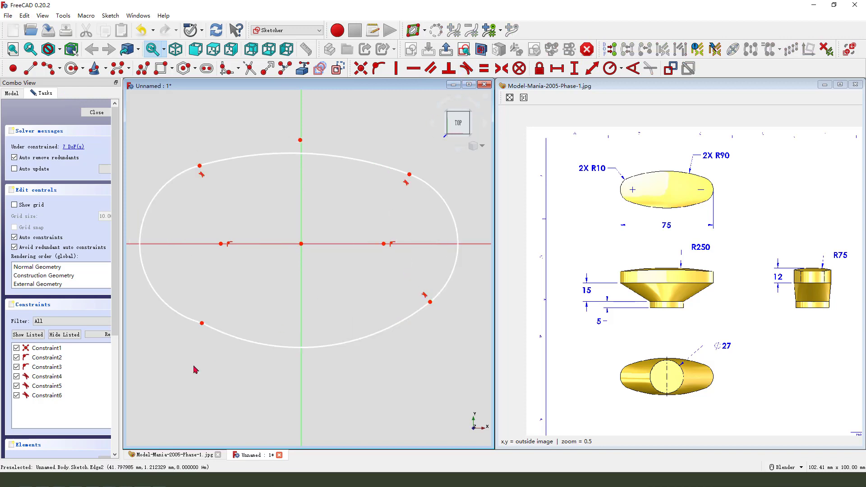
click(209, 330)
click(178, 313)
click(467, 68)
scroll(274, 307, down, 2)
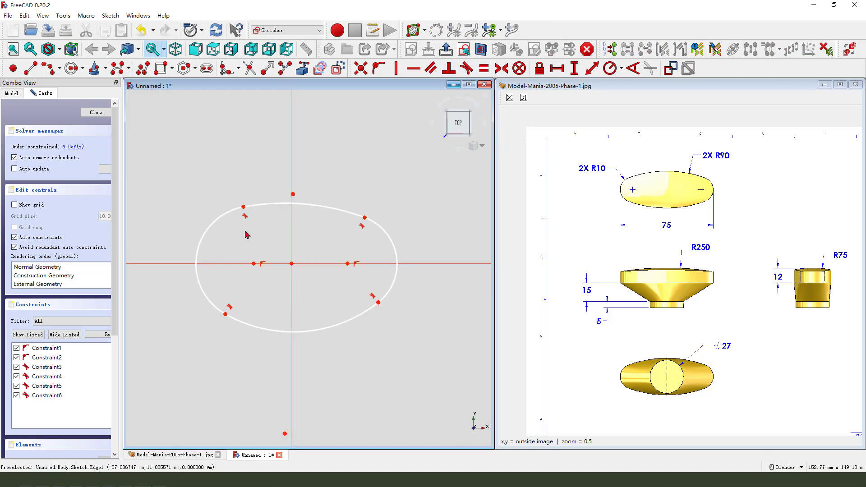
Make the left and right arcs equal, and the top and bottom arcs equal
click(218, 219)
click(387, 239)
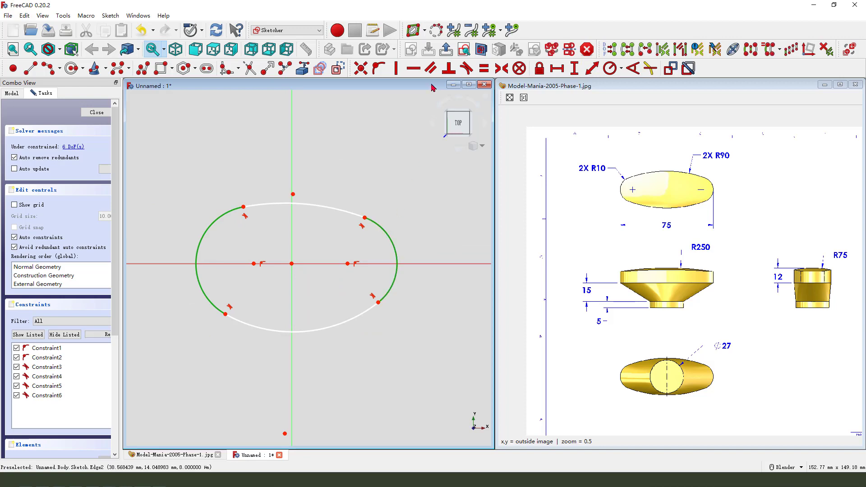
click(483, 68)
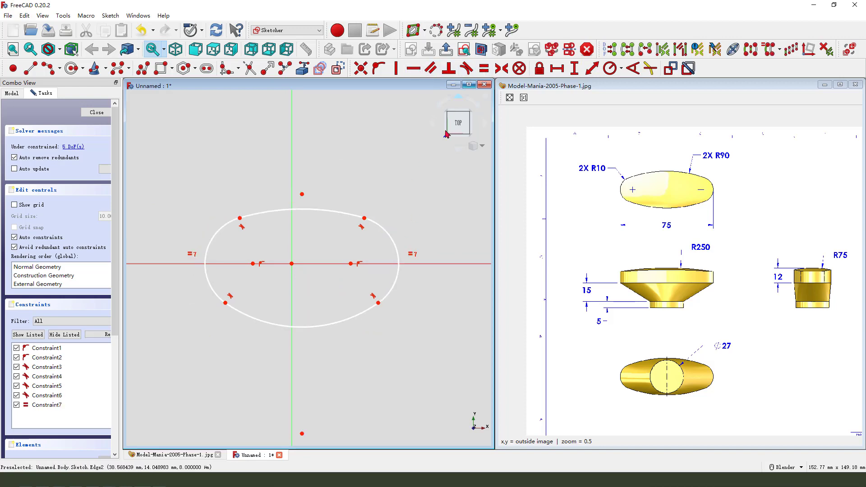
click(353, 215)
click(361, 314)
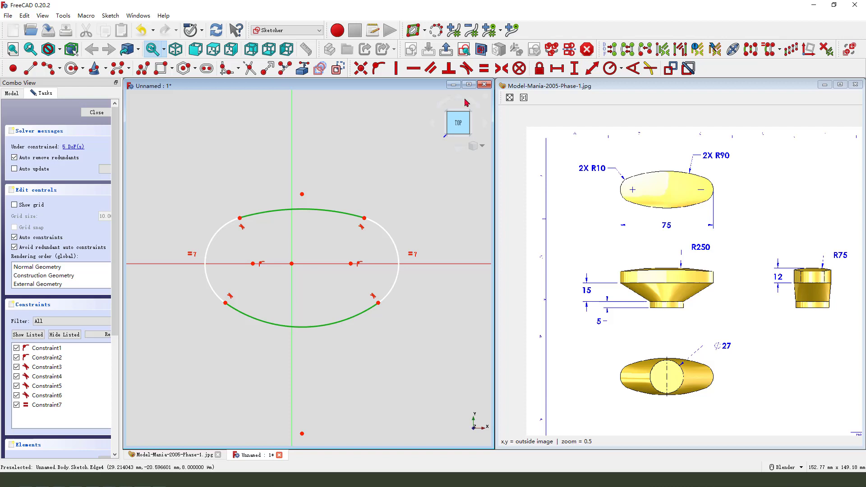
click(484, 69)
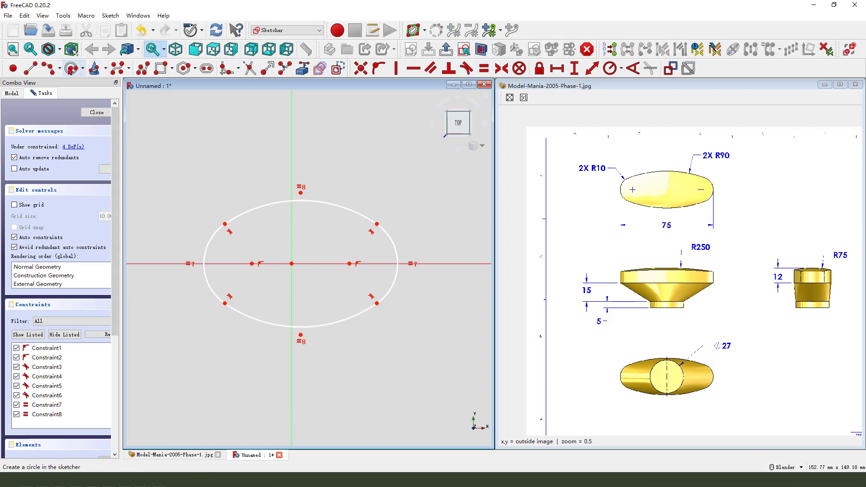
Add points on the left and right arcs and place them on the horizontal axis
click(206, 247)
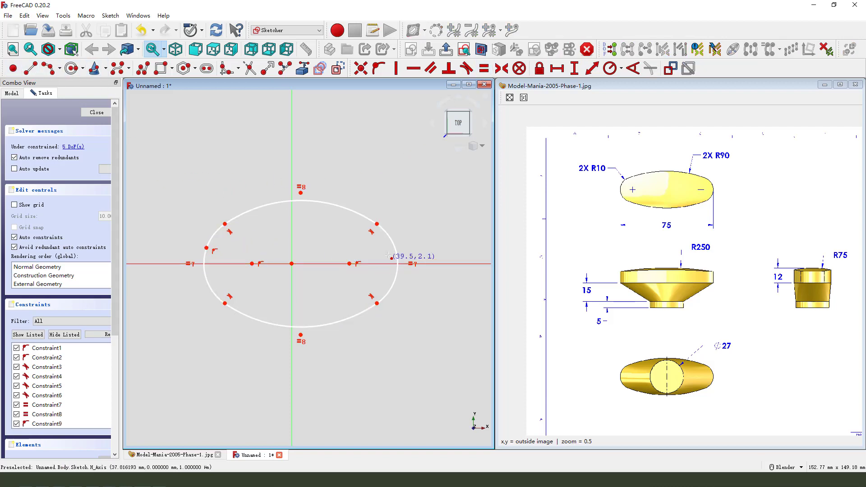
click(398, 251)
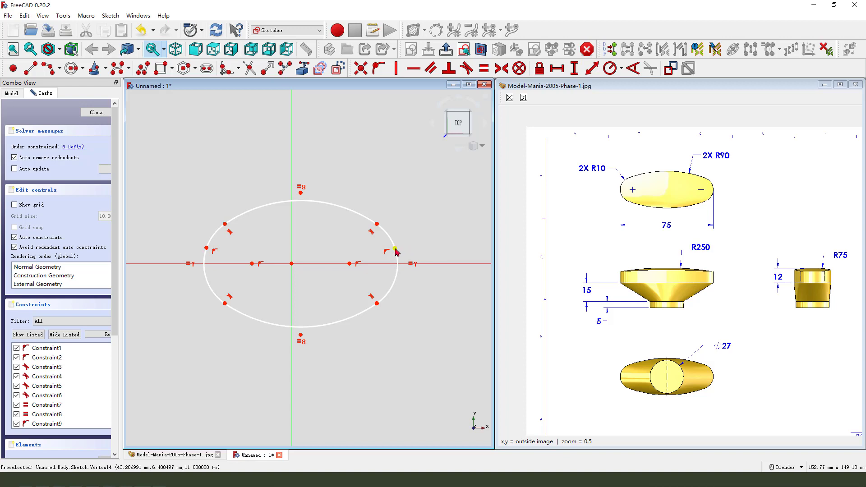
right_click(220, 256)
click(207, 248)
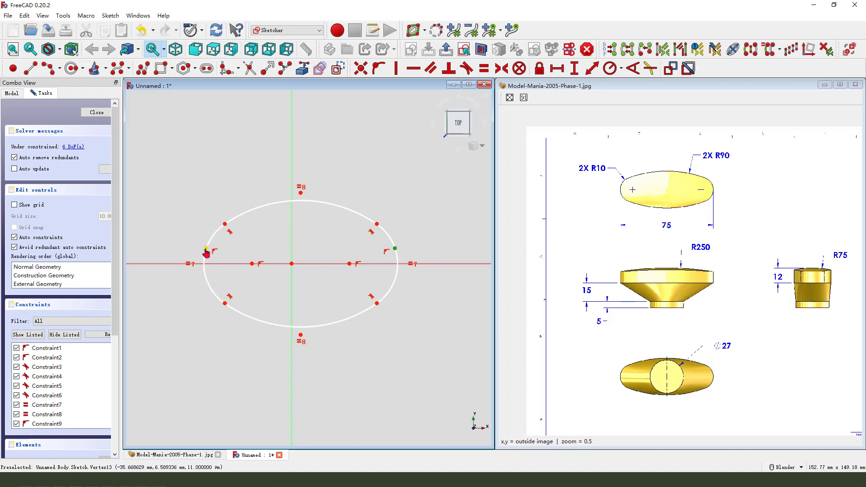
click(233, 269)
click(378, 68)
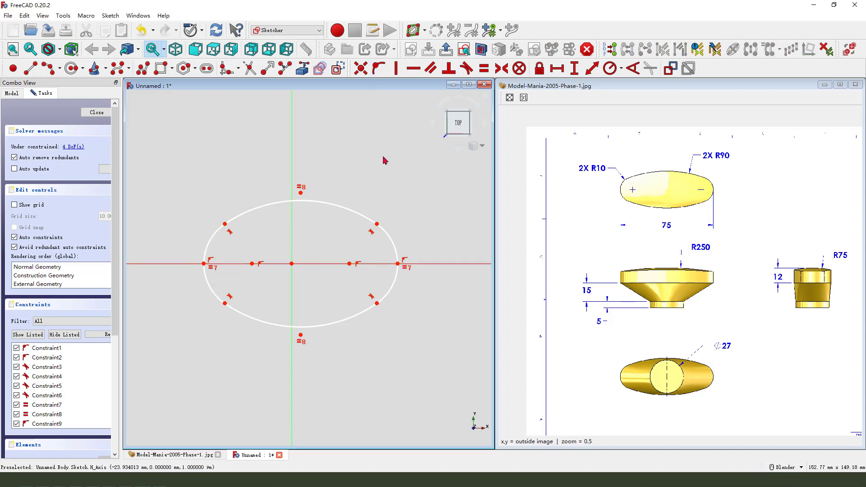
Dimension the distance between the two arc points as 75, placed below the oval
click(205, 263)
click(400, 267)
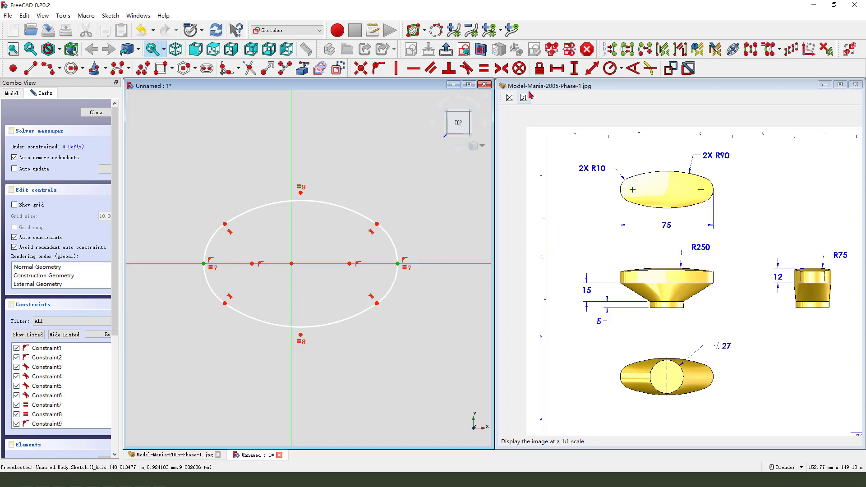
click(557, 68)
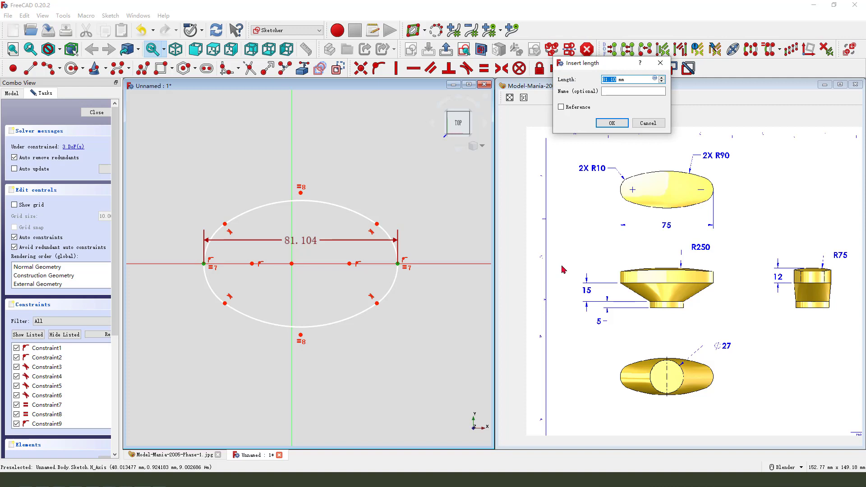
text(5)
key(Return)
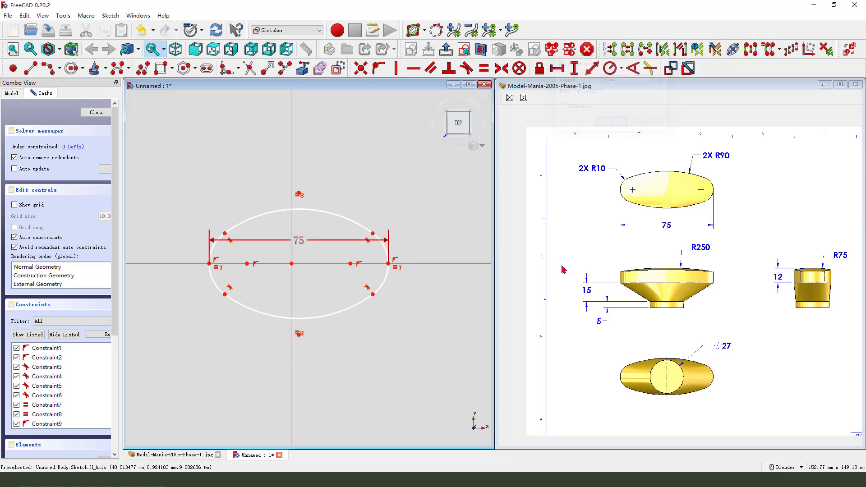
drag(300, 244, 304, 358)
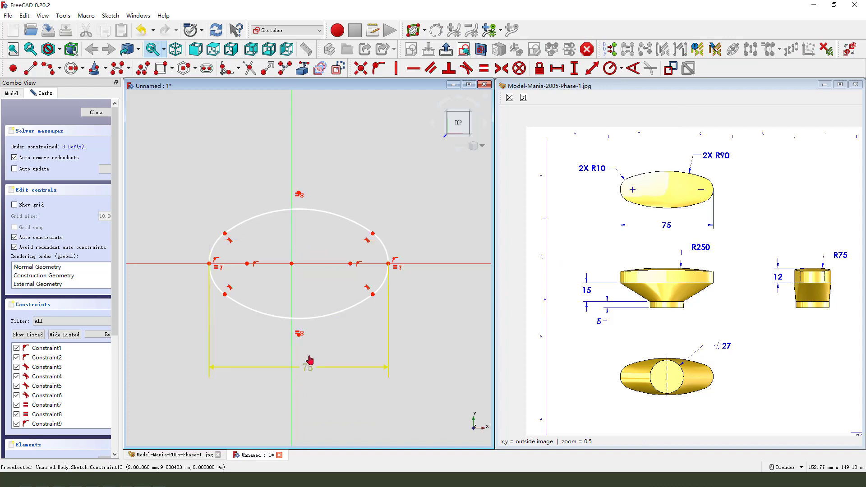
Give the end arc radius R10 and the top arc radius R90
click(219, 245)
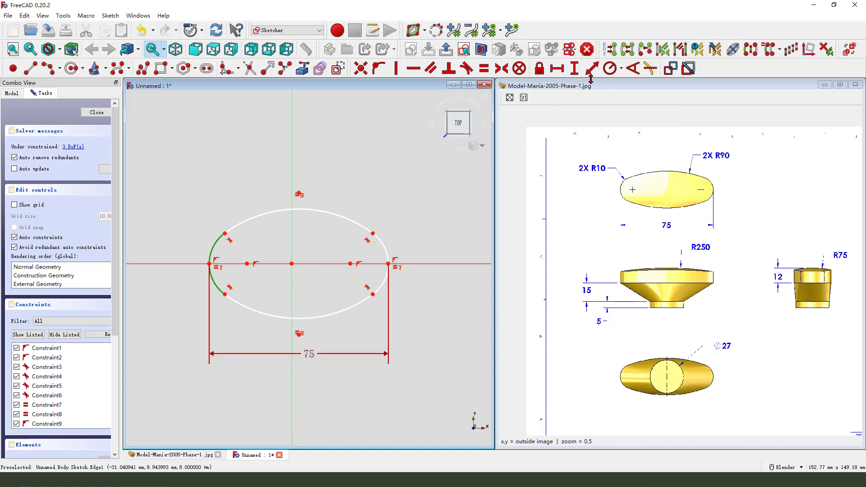
click(610, 67)
text(10)
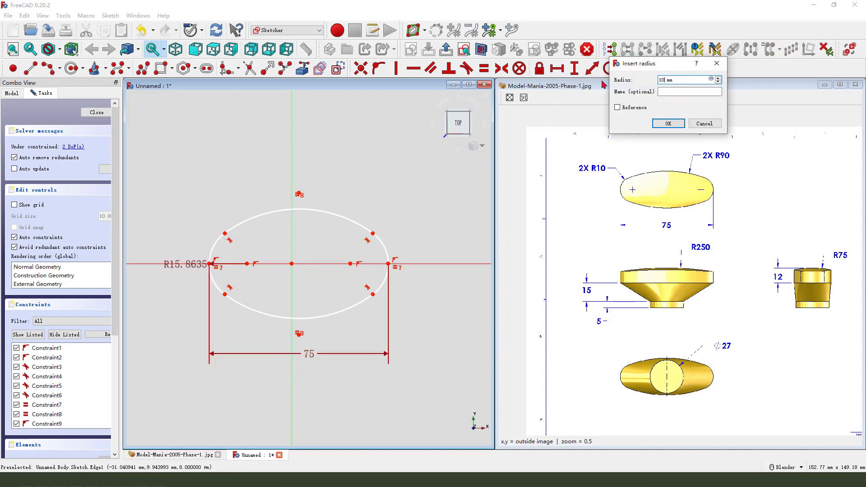
key(Return)
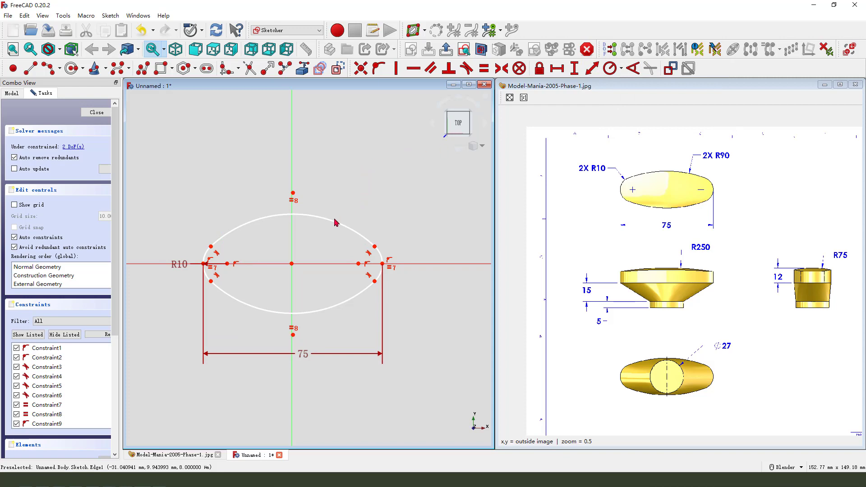
click(334, 222)
click(610, 68)
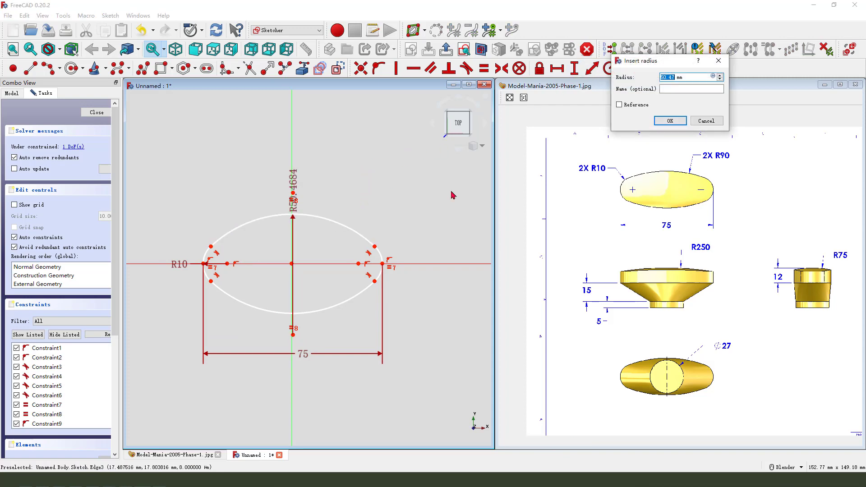
text(0)
key(Return)
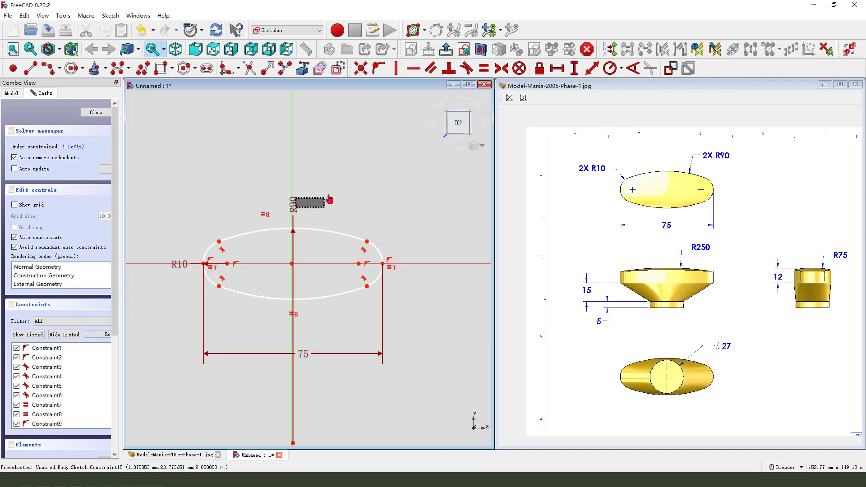
drag(293, 198, 344, 201)
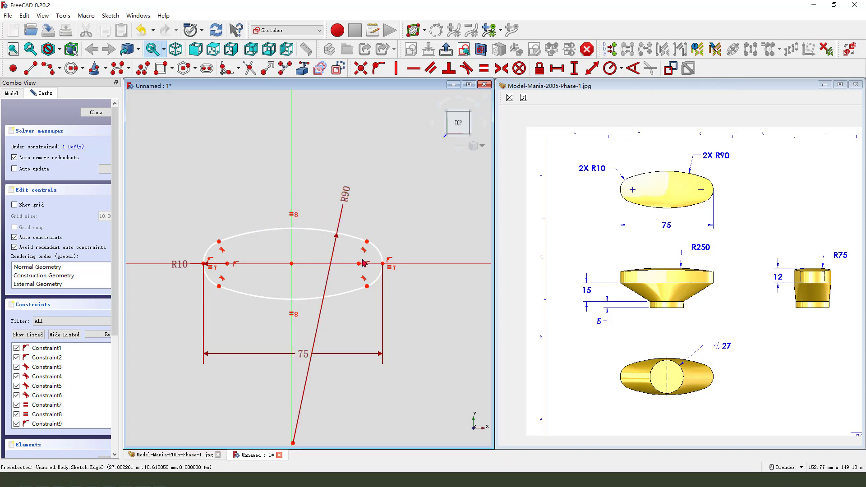
Make the two end-arc centres symmetric about the origin
drag(361, 268, 359, 273)
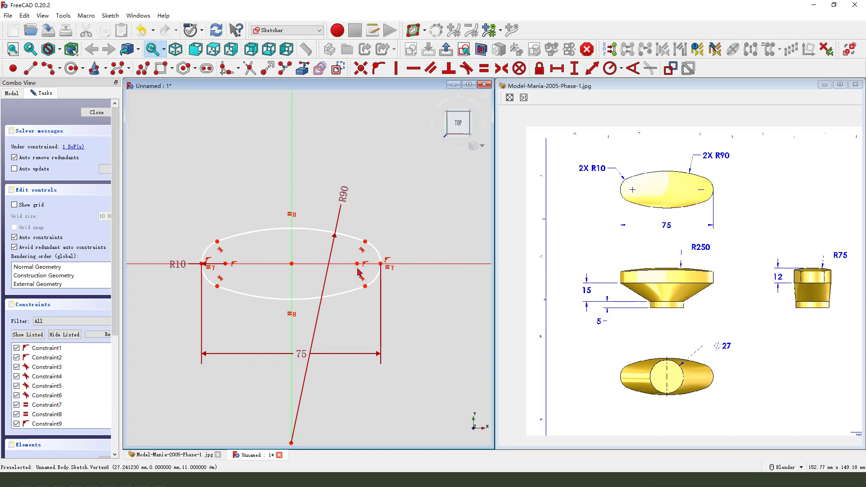
click(359, 267)
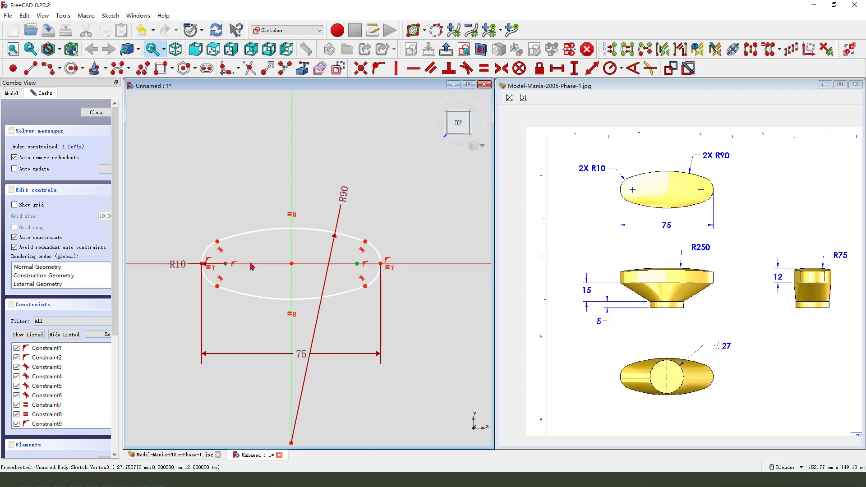
click(225, 264)
click(292, 245)
click(502, 67)
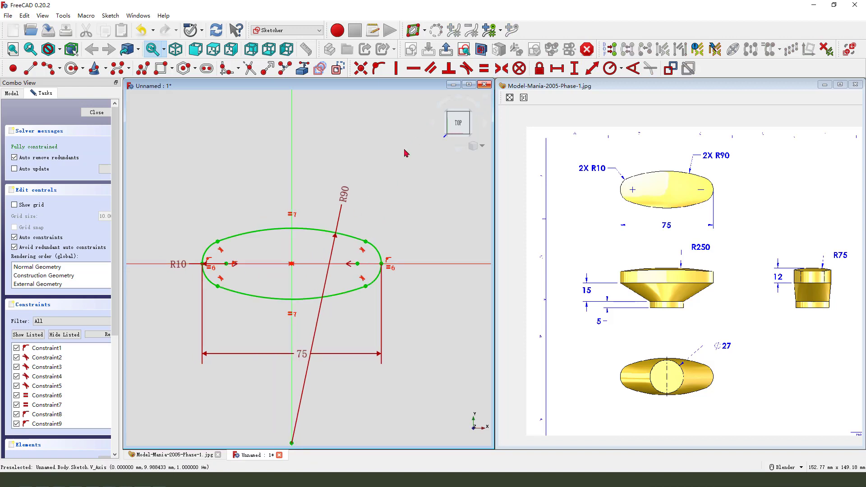
Move the R90 and R10 labels clear of the oval and close the sketch
drag(350, 196, 350, 183)
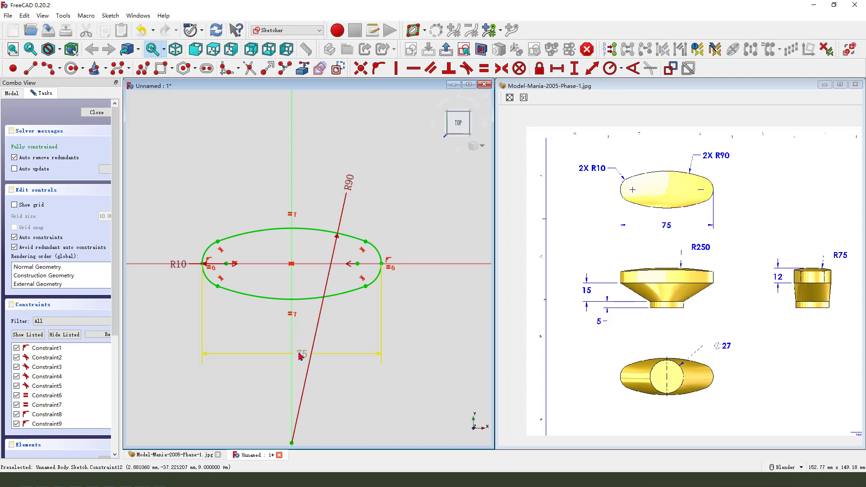
click(178, 263)
drag(183, 262, 185, 233)
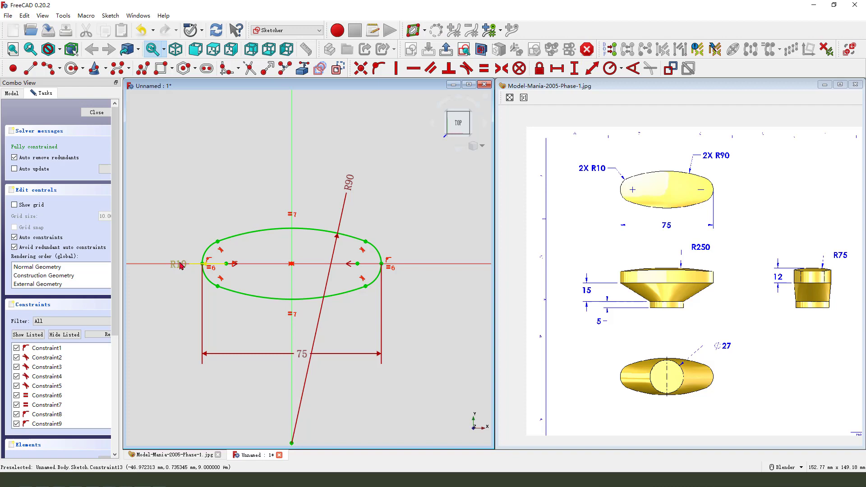
click(447, 52)
Start a new sketch on XY_Plane and draw a circle centred on the origin
middle_drag(360, 233, 369, 235)
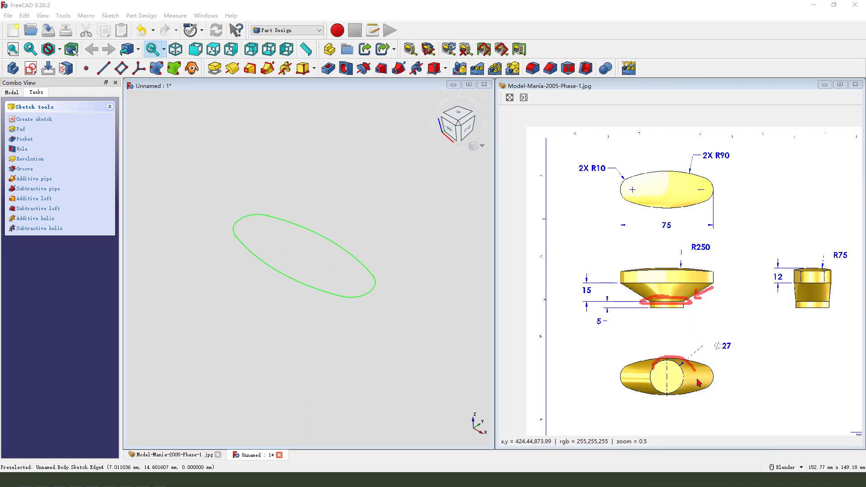
drag(700, 383, 651, 364)
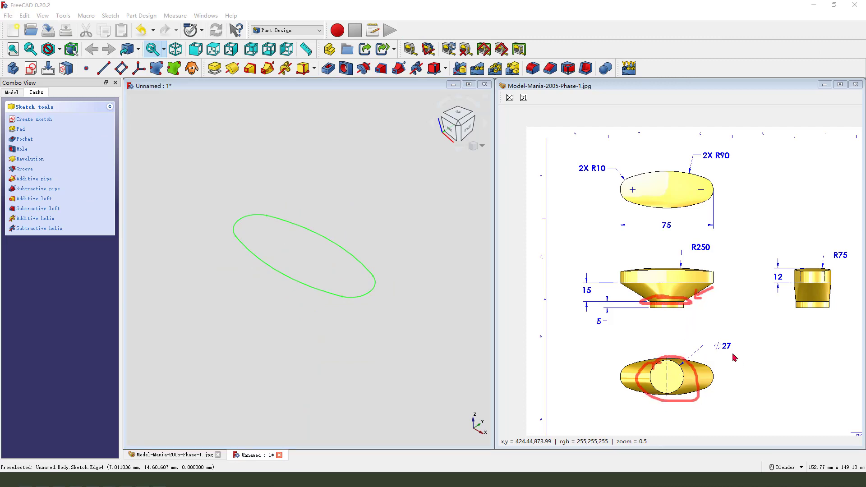
click(31, 68)
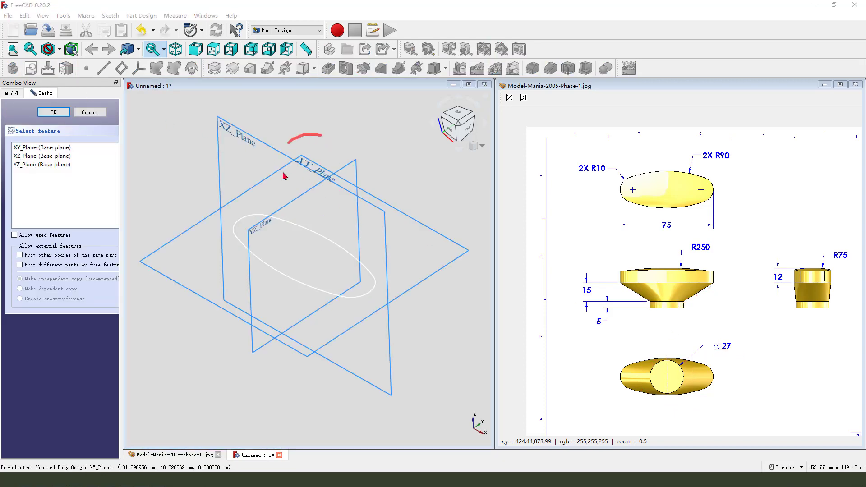
drag(283, 176, 302, 170)
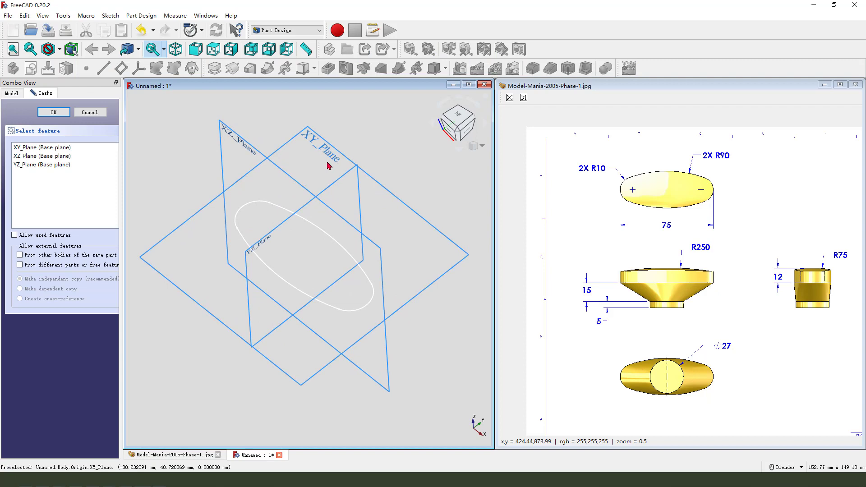
click(324, 155)
click(71, 68)
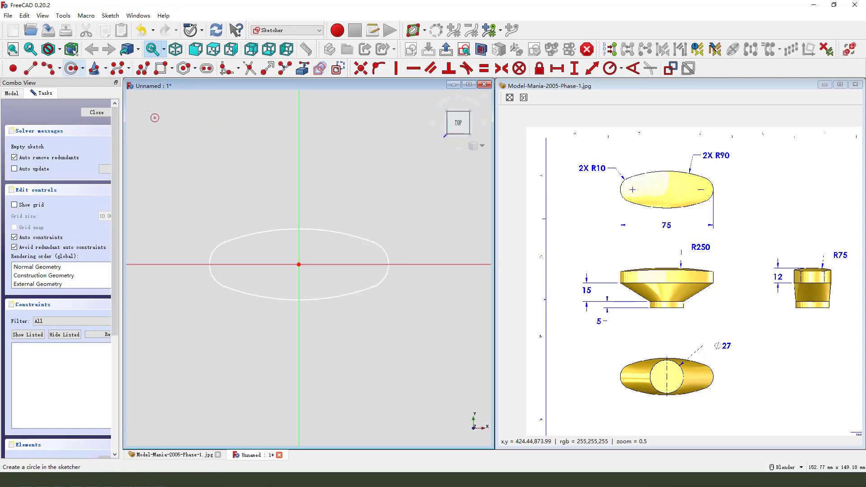
click(299, 264)
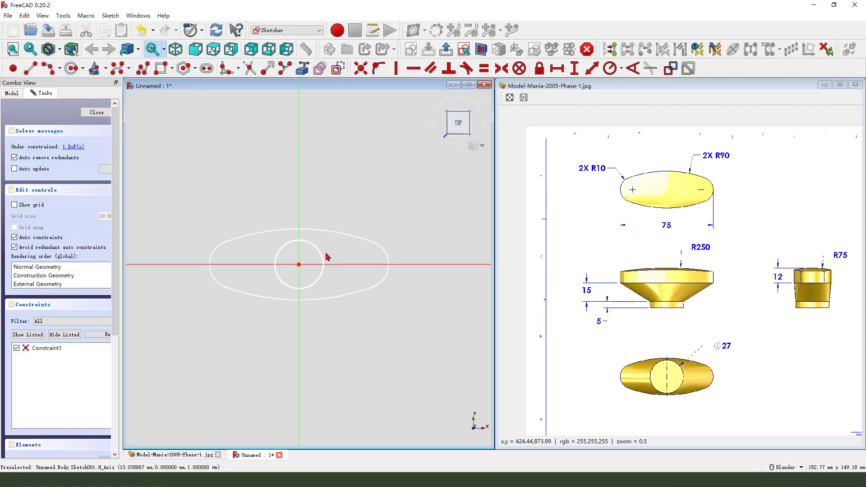
Constrain the circle's diameter to 27 mm
click(319, 259)
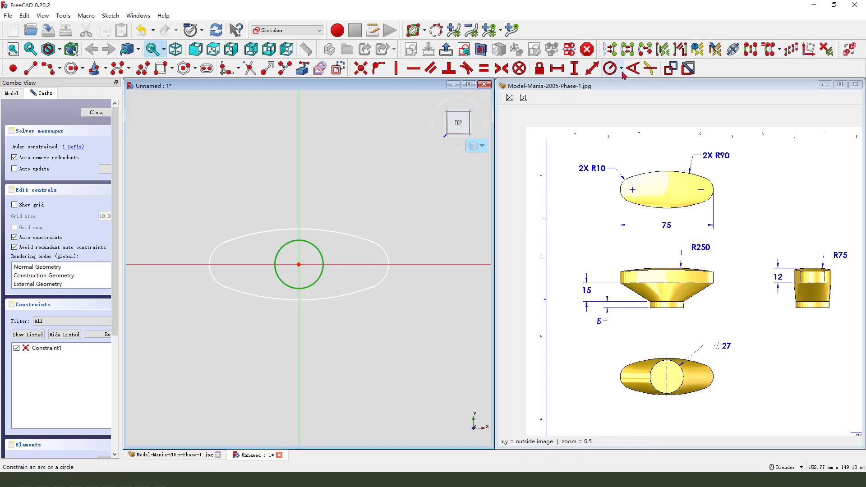
click(620, 68)
click(634, 94)
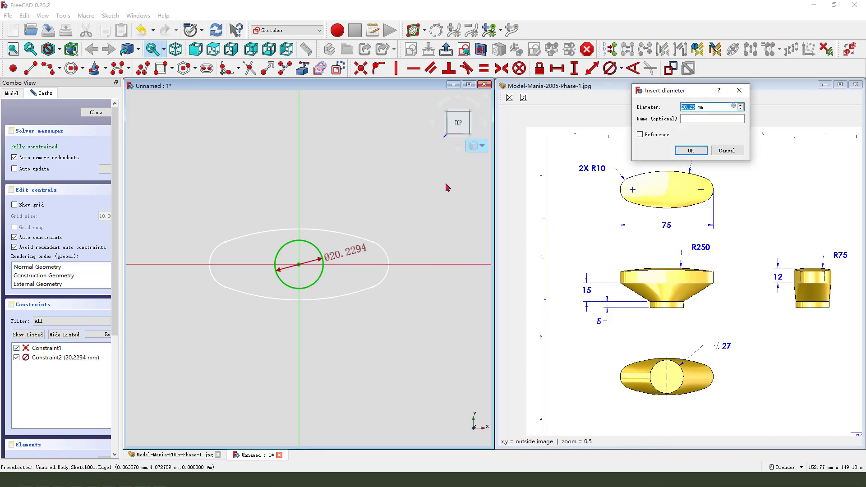
key(Return)
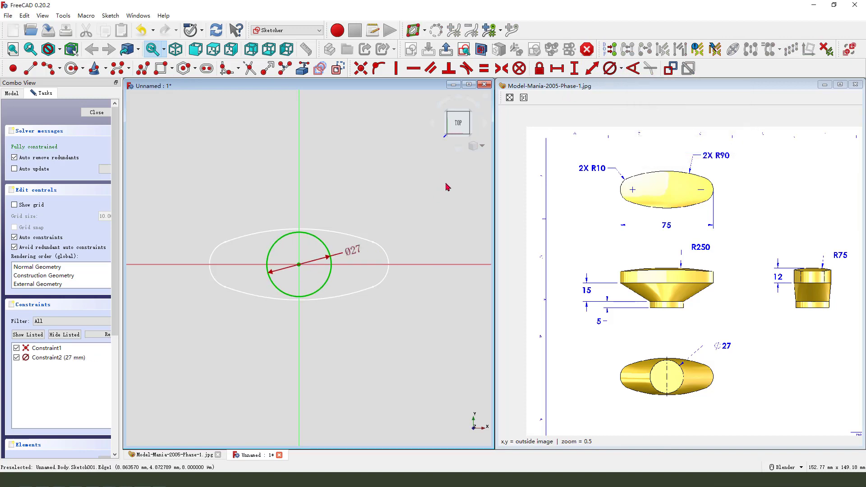
Close the circle sketch and expand Sketch001's Attachment Position values
click(587, 49)
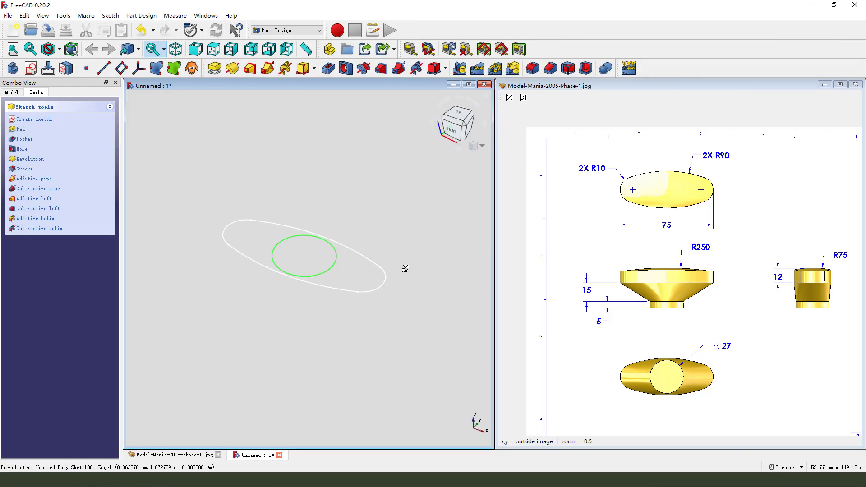
scroll(353, 274, up, 1)
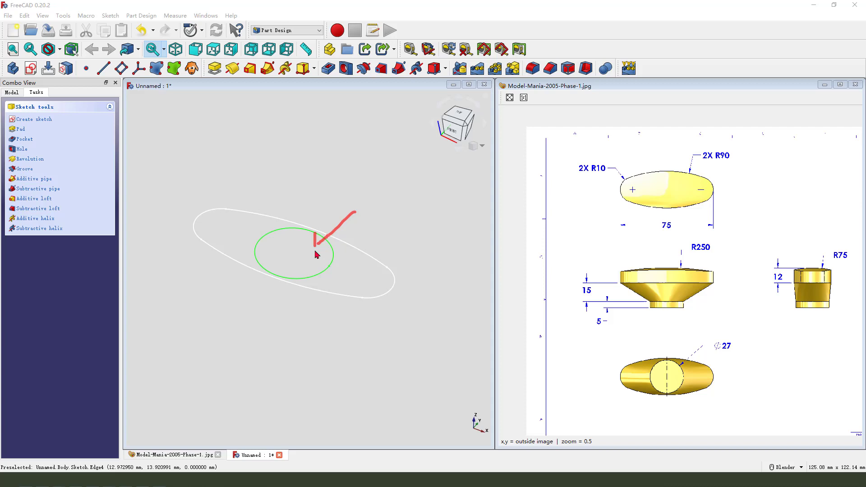
drag(305, 236, 269, 269)
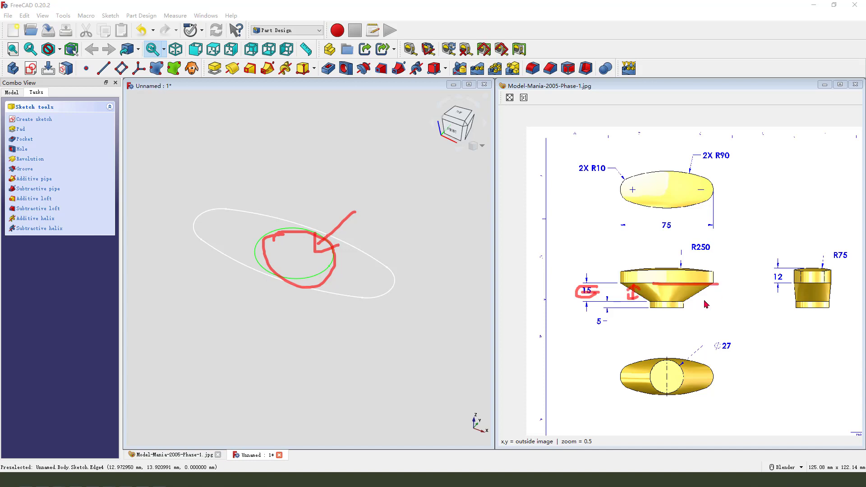
click(11, 93)
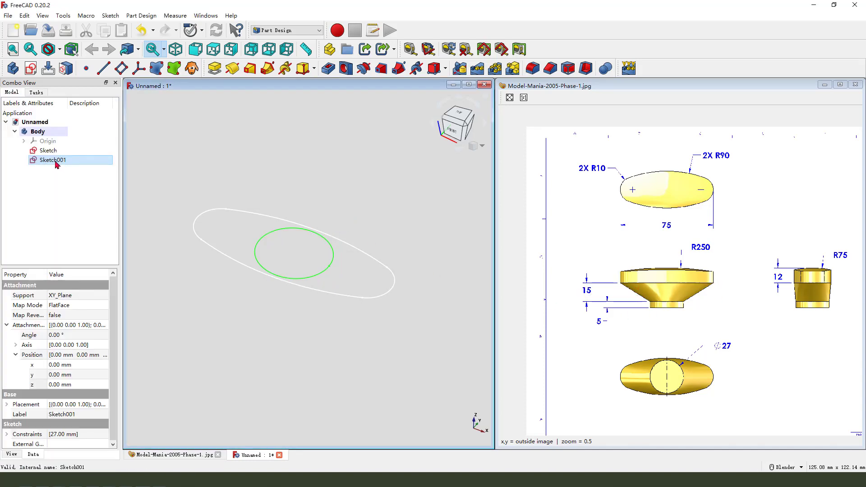
click(9, 325)
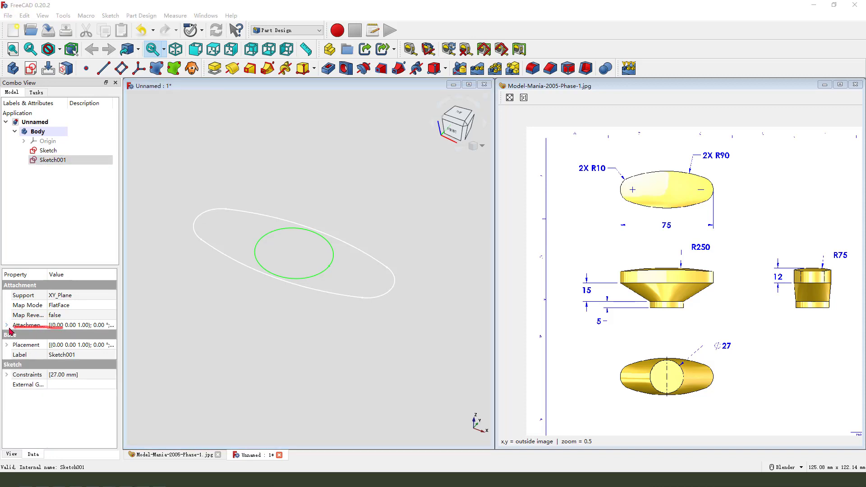
click(8, 326)
click(16, 356)
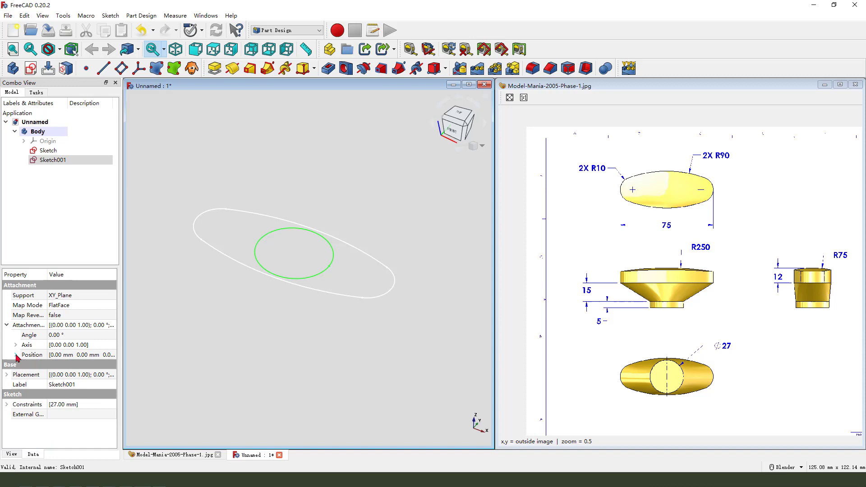
click(15, 355)
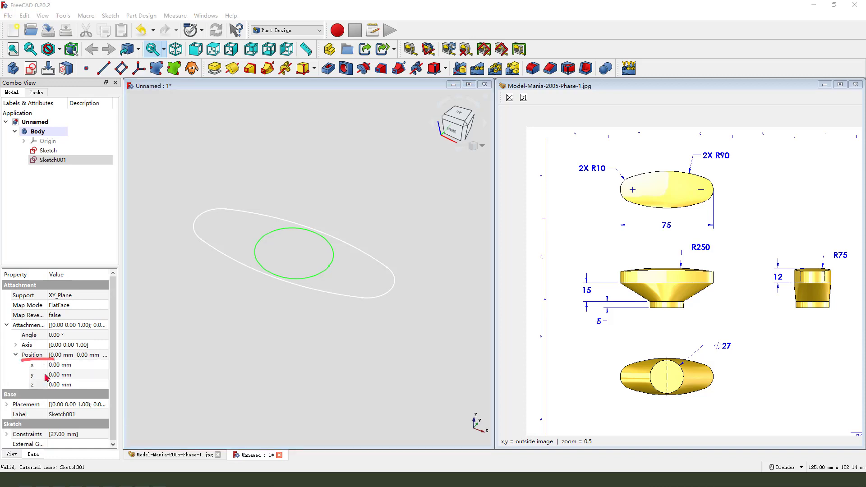
Set Sketch001's z position to -15 mm and check the offset from an orbited view
click(58, 386)
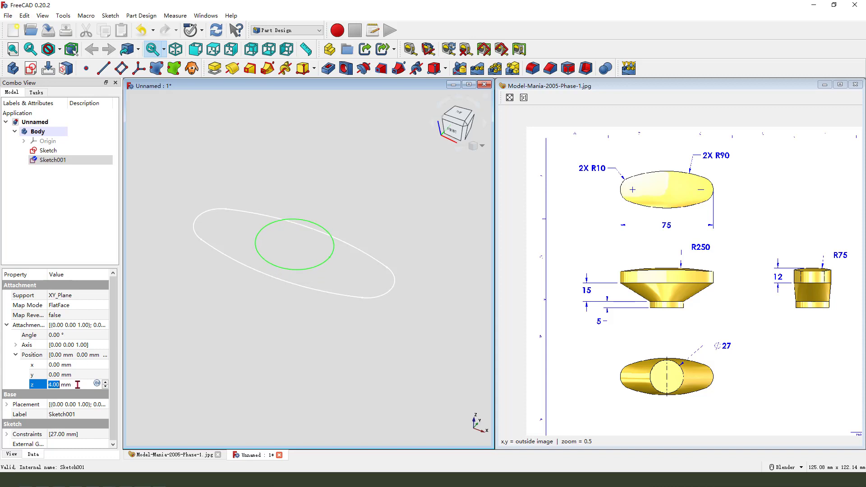
scroll(78, 385, down, 4)
scroll(77, 385, down, 3)
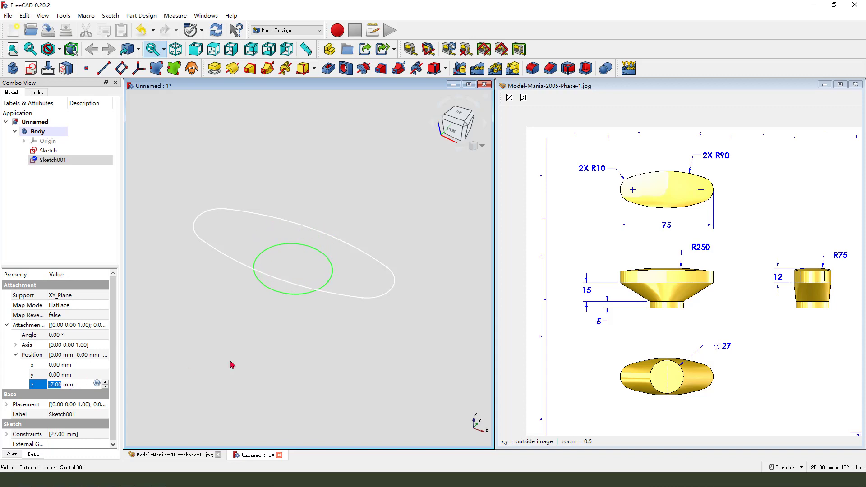
mouse_move(232, 361)
middle_down()
mouse_move(263, 308)
mouse_move(257, 331)
middle_up()
click(60, 385)
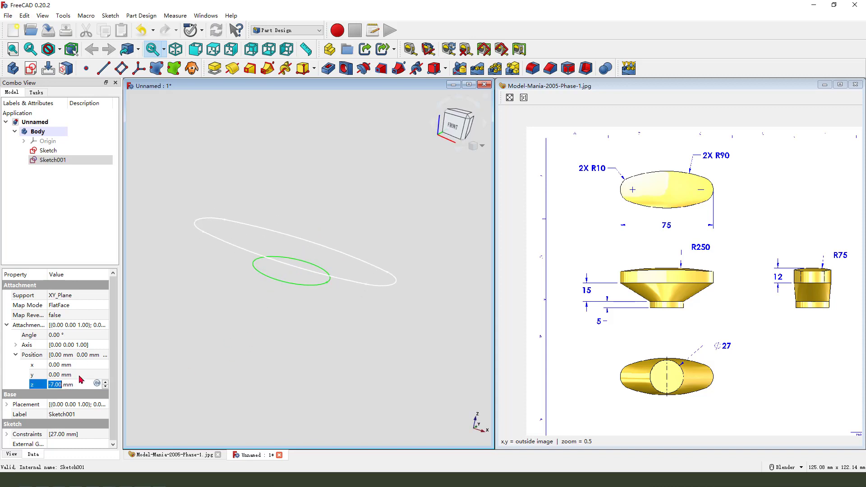
text(15)
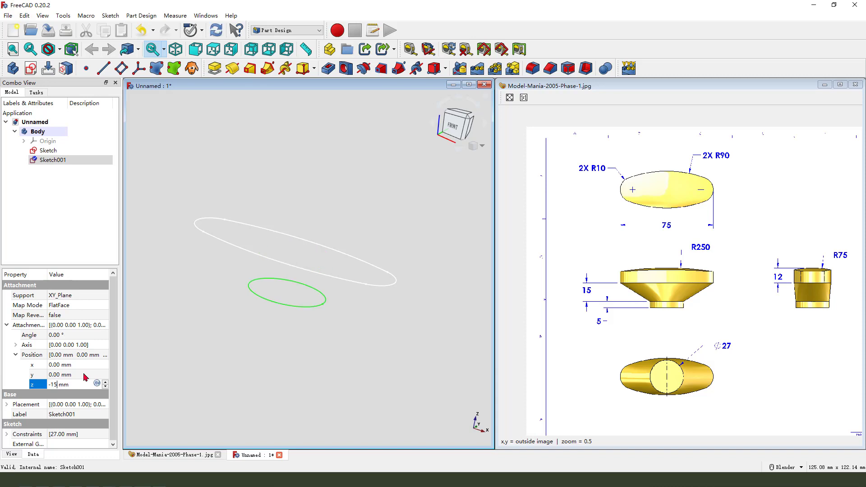
key(Return)
click(199, 294)
mouse_move(199, 294)
middle_down()
mouse_move(325, 274)
mouse_move(305, 338)
middle_up()
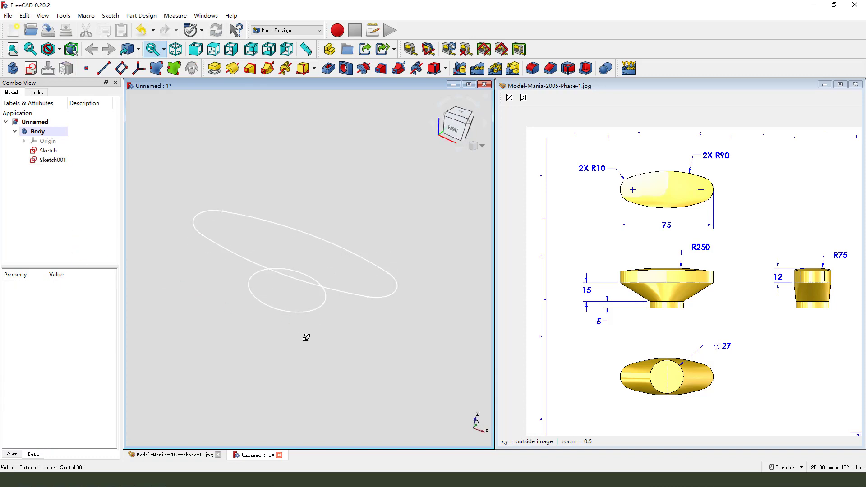
click(52, 160)
mouse_move(68, 379)
mouse_down()
mouse_move(72, 393)
mouse_move(237, 303)
mouse_up()
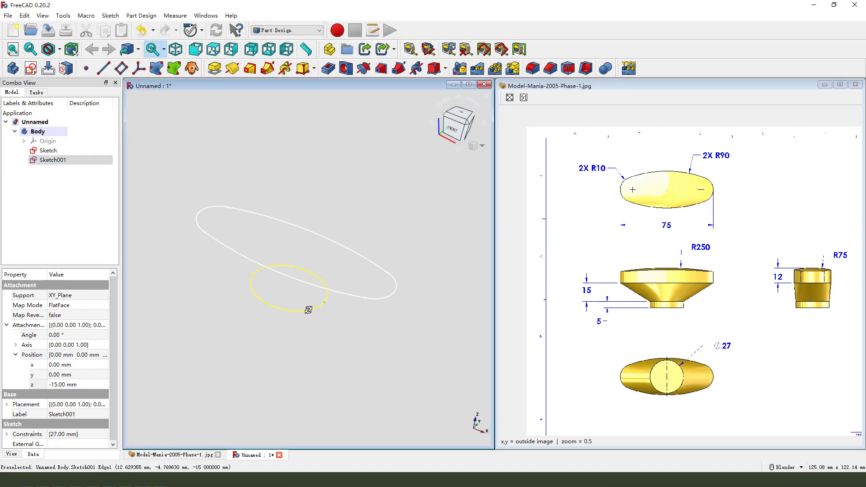
click(131, 191)
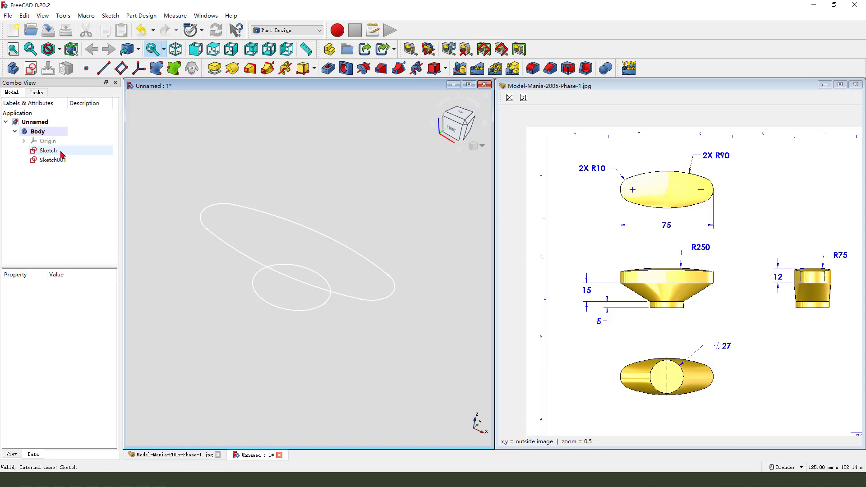
Create an additive loft from the oval sketch through the circle sketch
click(60, 153)
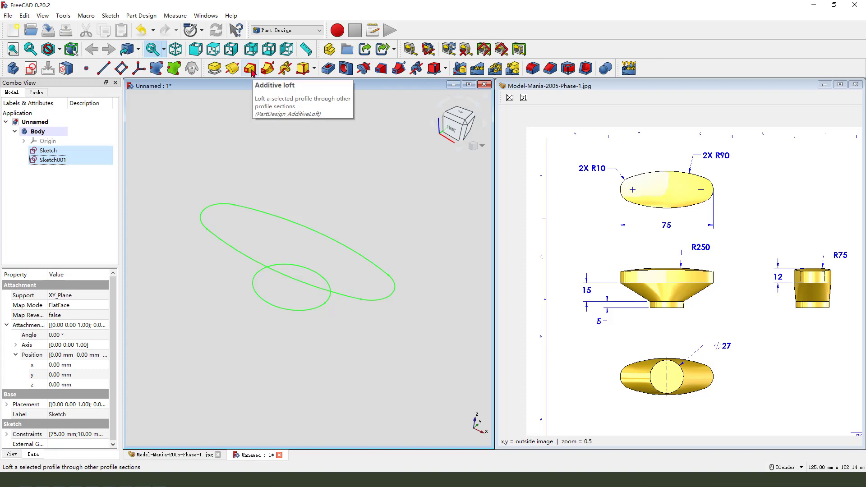
click(251, 70)
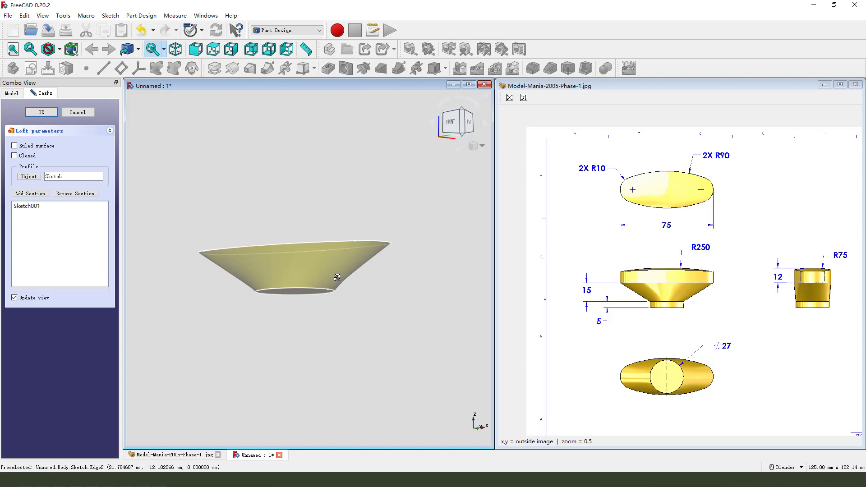
click(42, 112)
mouse_move(287, 319)
middle_down()
mouse_move(309, 349)
mouse_move(99, 219)
middle_up()
Expand AdditiveLoft and make both the oval and circle sketches visible
click(24, 150)
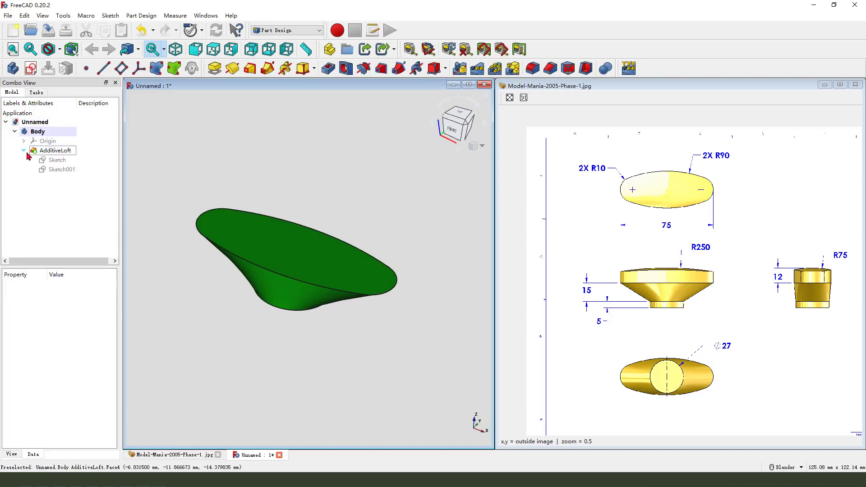
click(56, 160)
key(space)
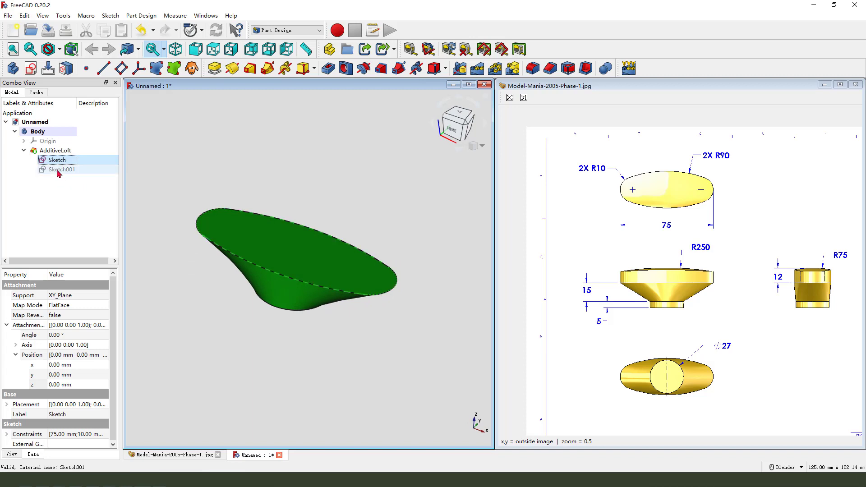
click(61, 170)
key(space)
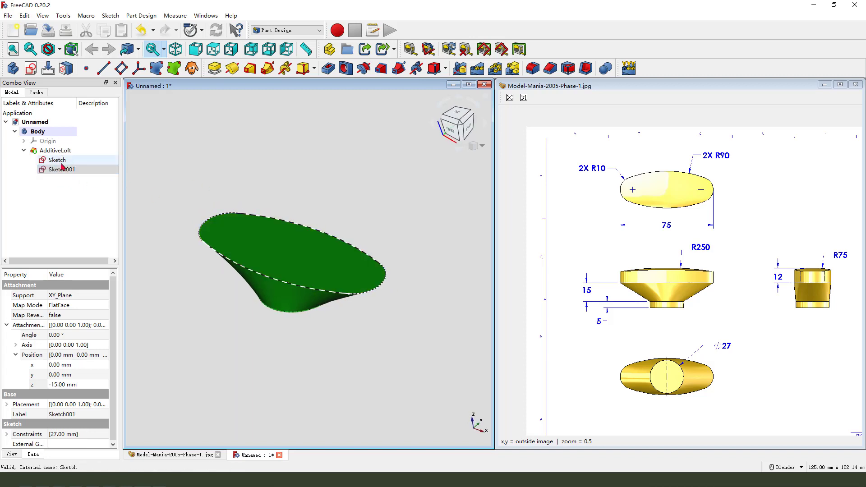
Pad the oval sketch 12 mm upward to form a flat cap on the loft
click(58, 168)
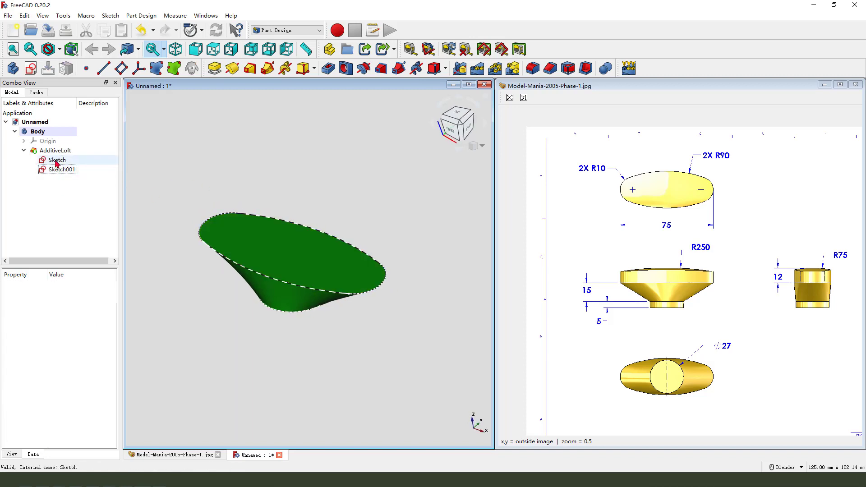
click(60, 162)
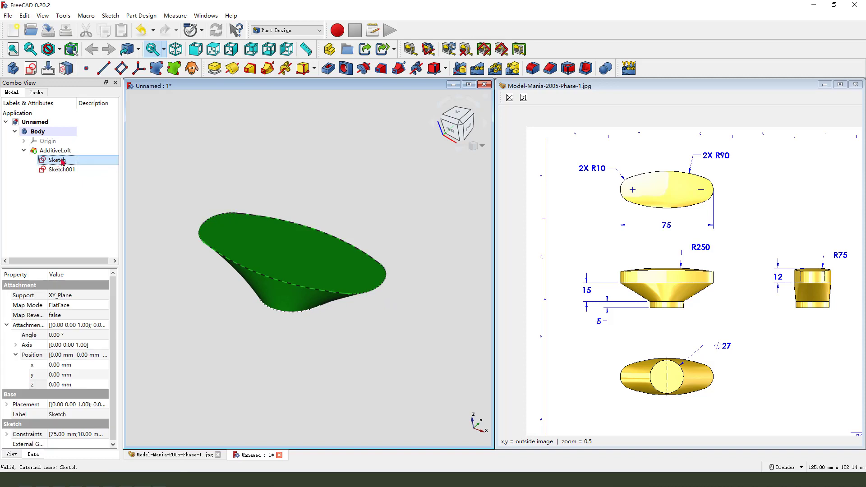
click(215, 68)
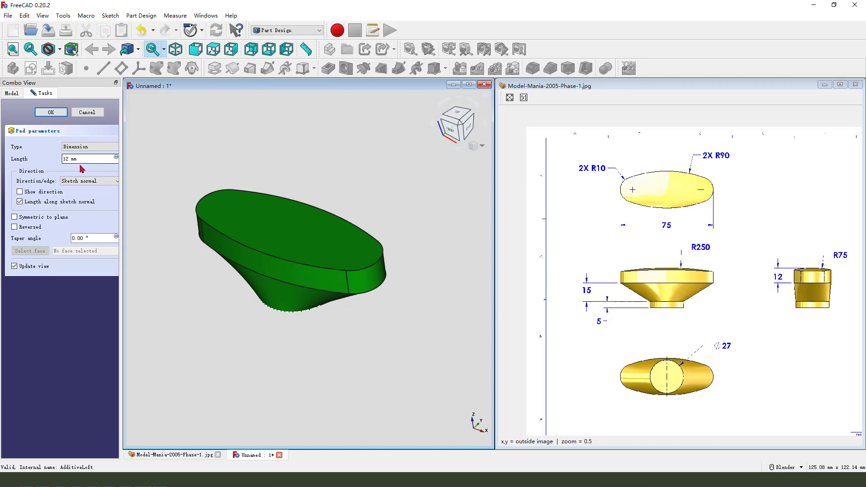
drag(71, 150, 184, 207)
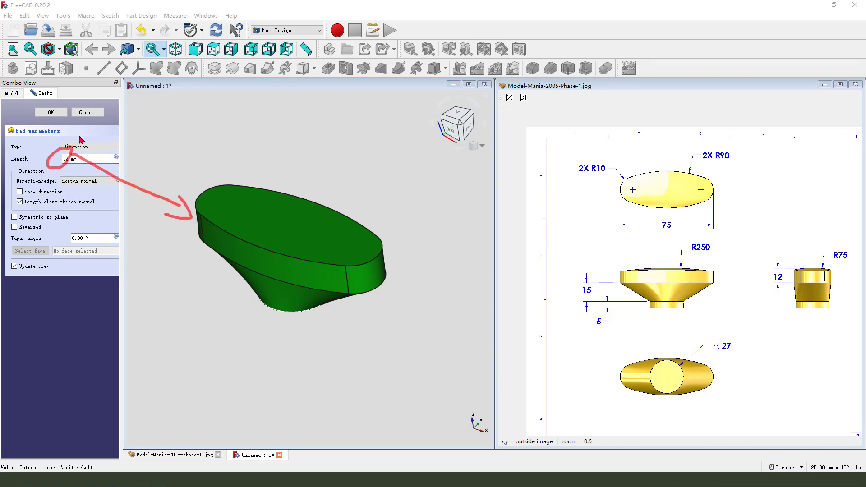
click(50, 113)
middle_drag(142, 241, 241, 317)
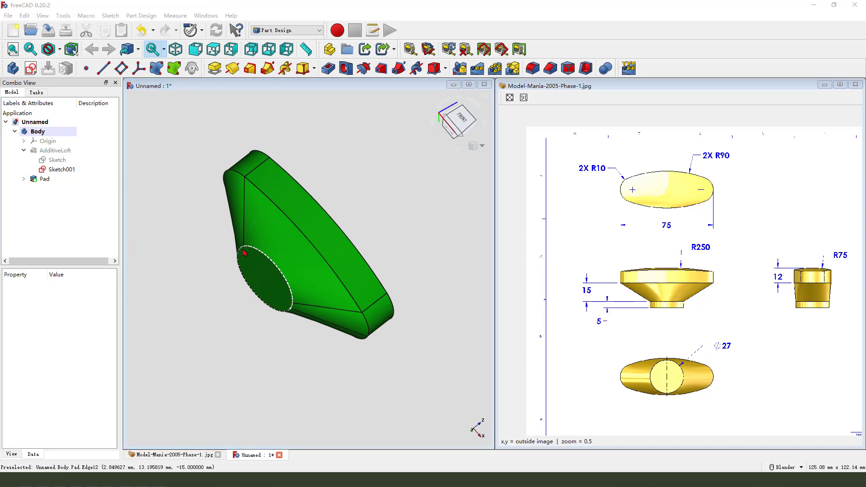
Pad the 27 mm circle sketch 5 mm downward with Reversed checked
click(60, 171)
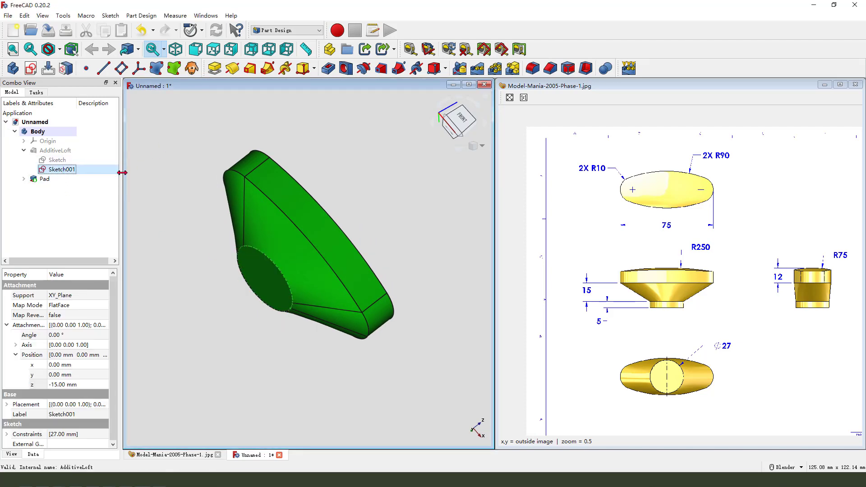
click(214, 68)
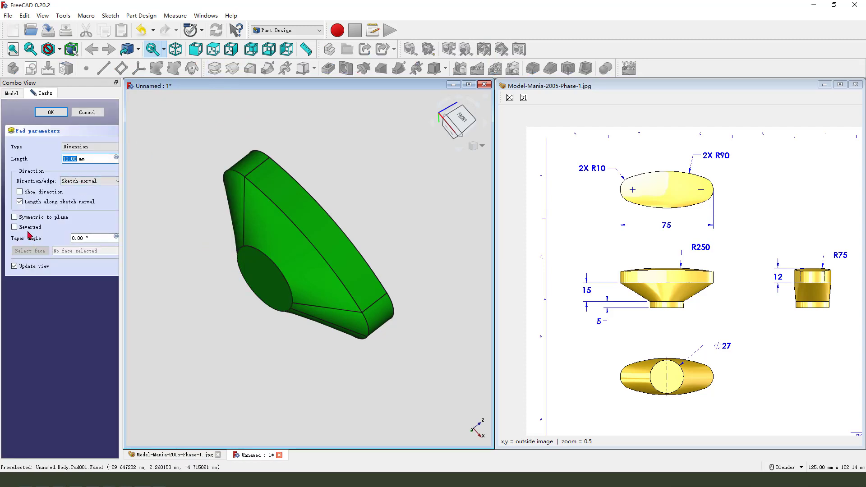
drag(14, 230, 54, 233)
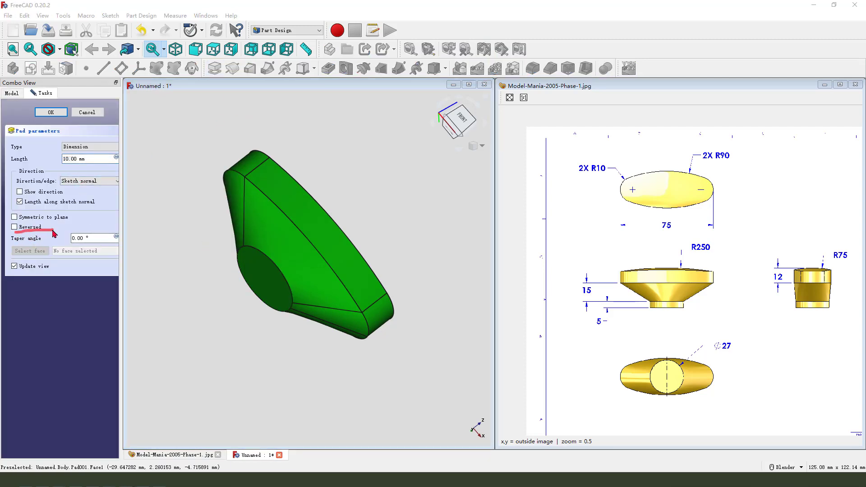
click(15, 226)
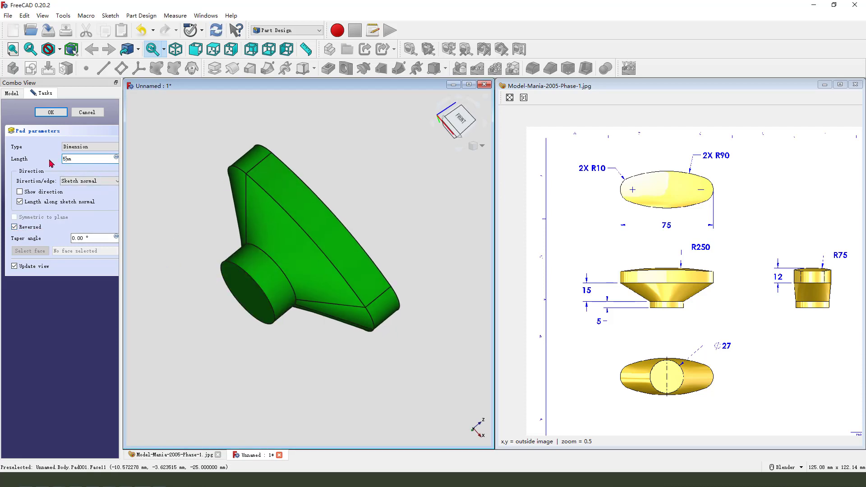
drag(63, 167, 211, 257)
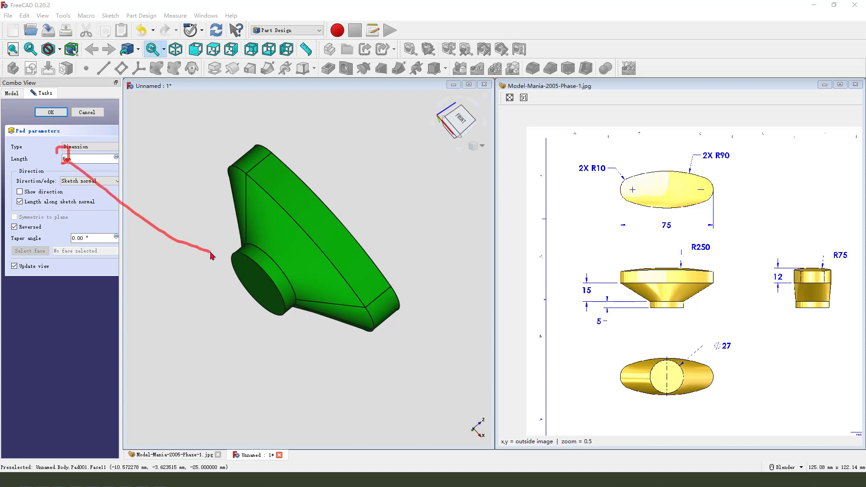
drag(593, 310, 585, 305)
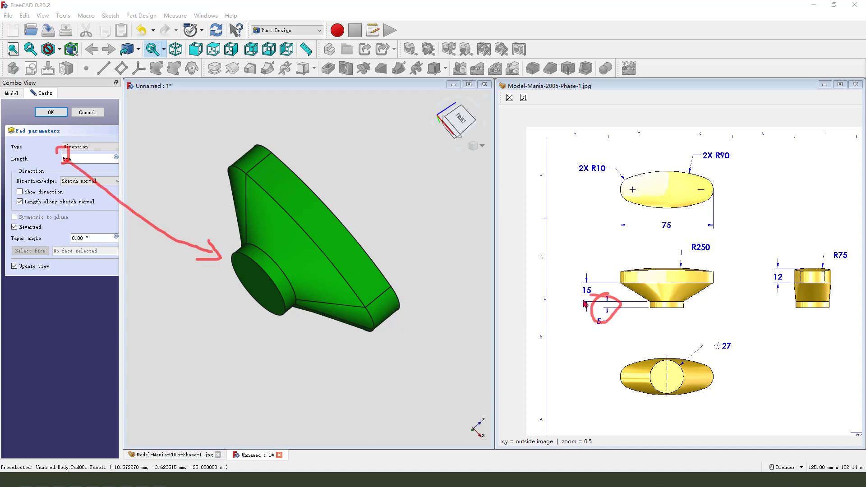
click(51, 113)
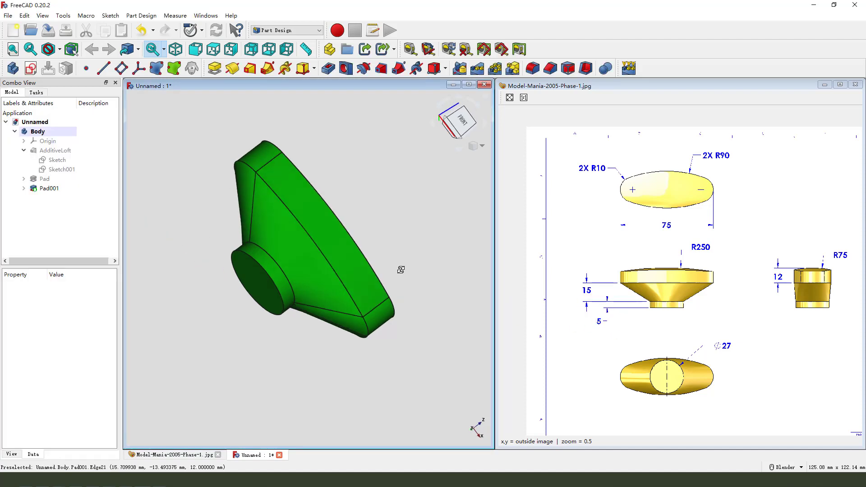
mouse_move(399, 269)
middle_down()
mouse_move(273, 284)
mouse_move(379, 271)
middle_up()
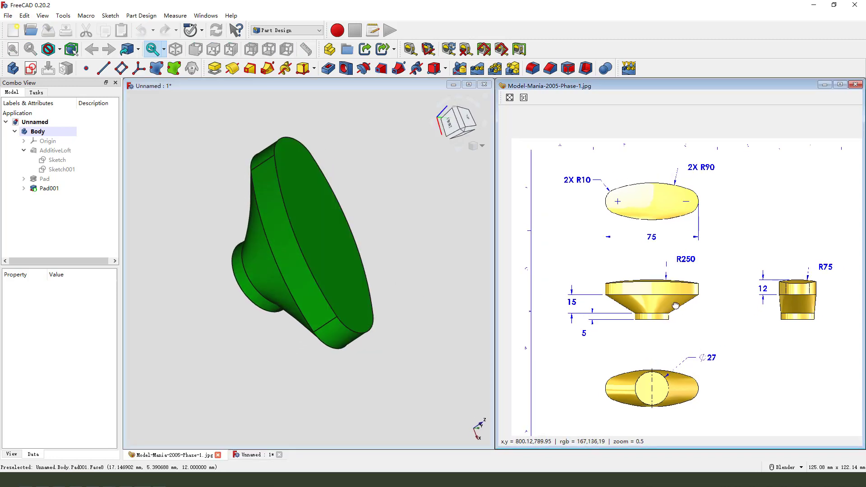
Orbit to an oblique view and start a new sketch, viewing the XY, XZ and YZ planes
middle_drag(698, 293, 655, 312)
mouse_move(572, 287)
mouse_down()
mouse_move(666, 257)
mouse_move(629, 303)
mouse_move(570, 289)
mouse_up()
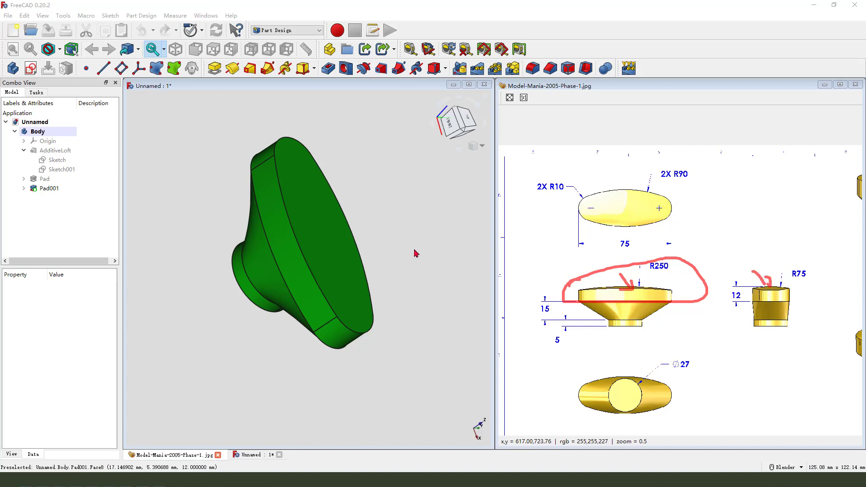
click(30, 68)
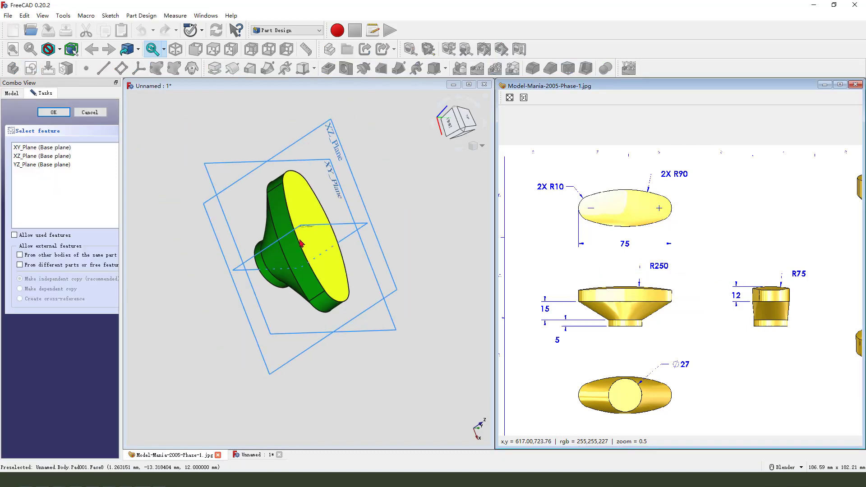
middle_drag(301, 244, 298, 204)
mouse_move(293, 113)
mouse_down()
mouse_move(355, 148)
mouse_move(322, 131)
mouse_up()
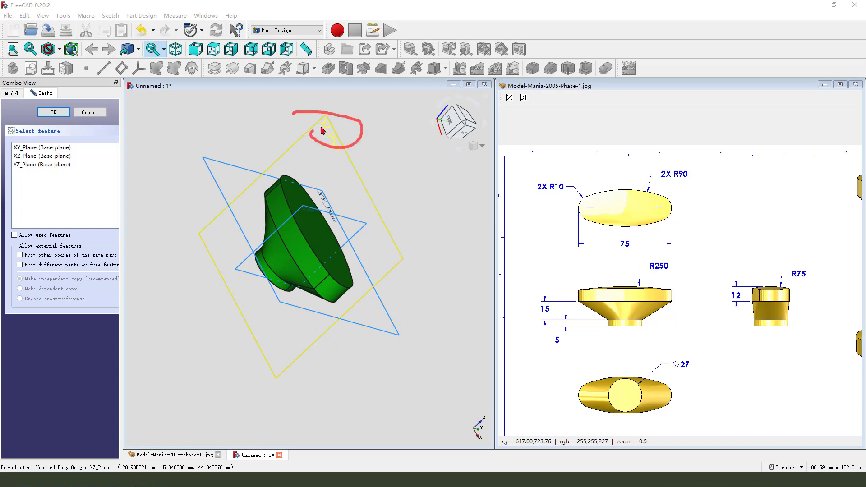
Sketch an arc on the XZ plane over the body's top edge, referenced as external geometry
click(329, 140)
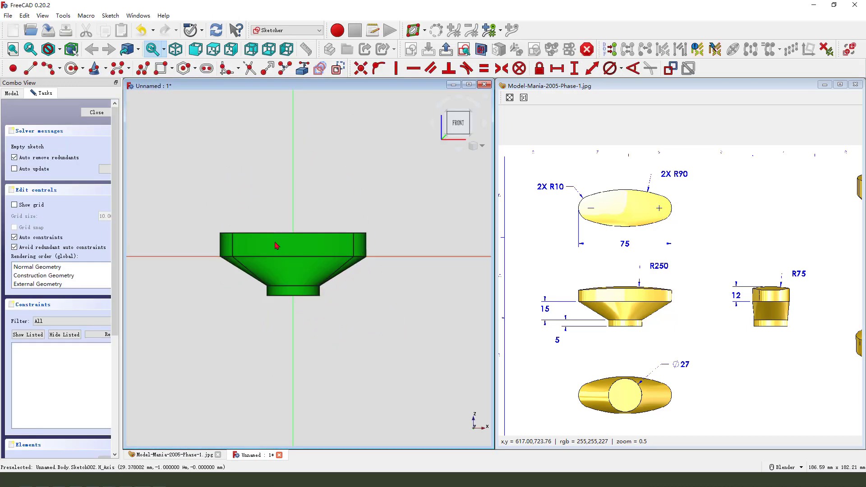
click(320, 70)
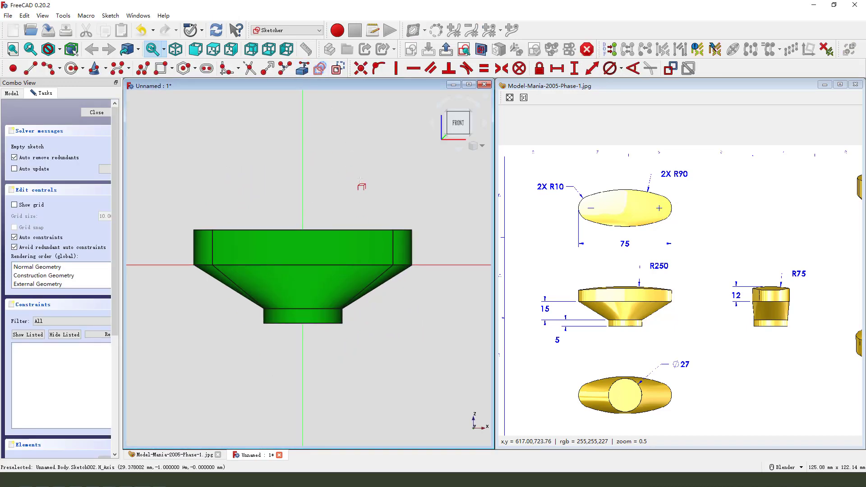
click(329, 230)
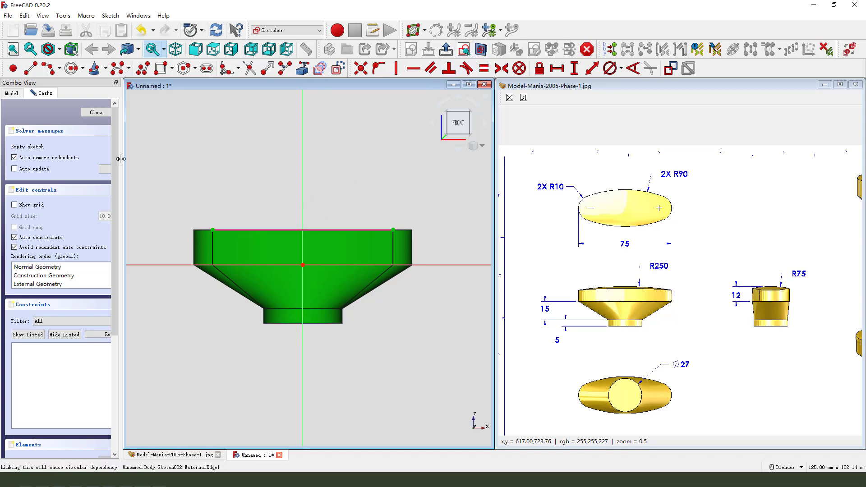
click(47, 68)
click(296, 398)
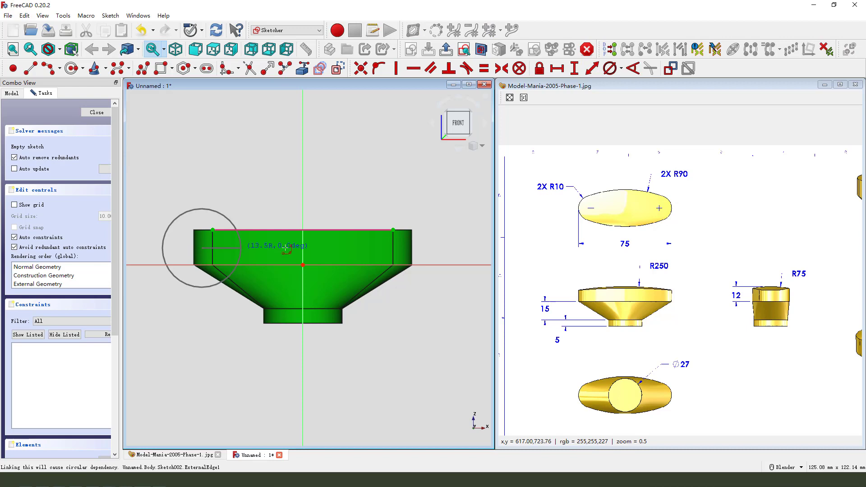
click(162, 248)
click(357, 211)
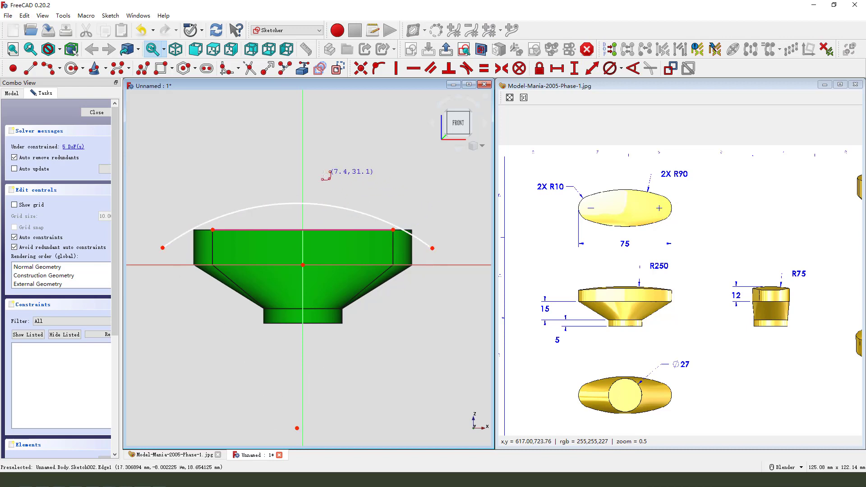
Make the arc tangent to the top edge and its endpoints symmetric about the vertical axis
click(323, 213)
click(300, 231)
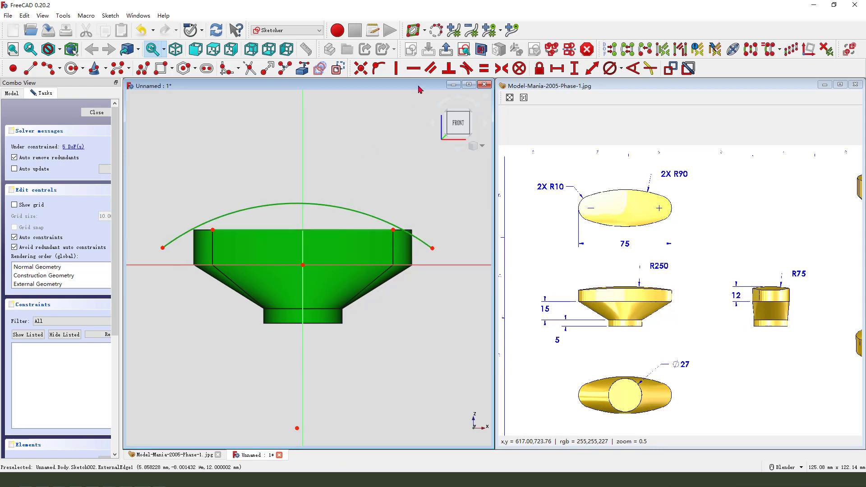
click(466, 67)
scroll(381, 152, down, 1)
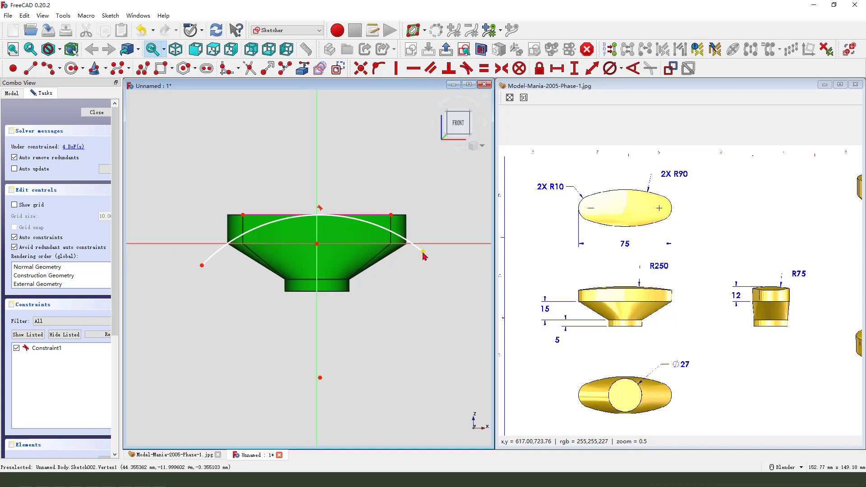
click(423, 252)
click(202, 265)
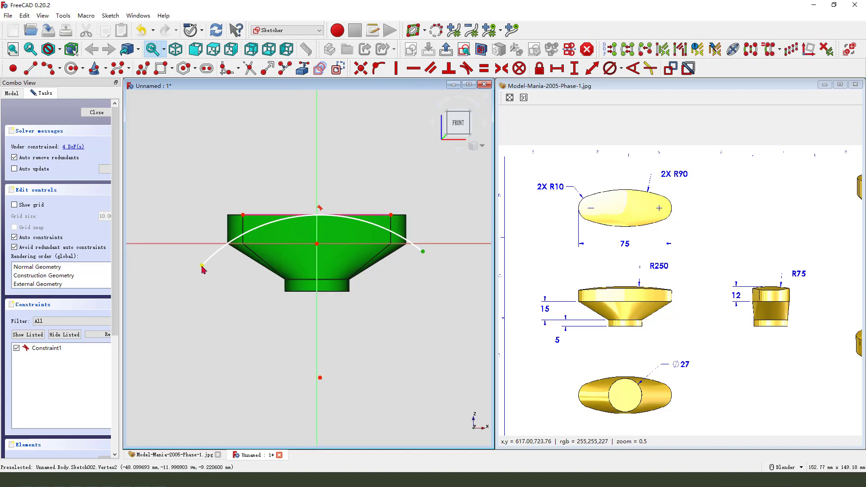
click(317, 183)
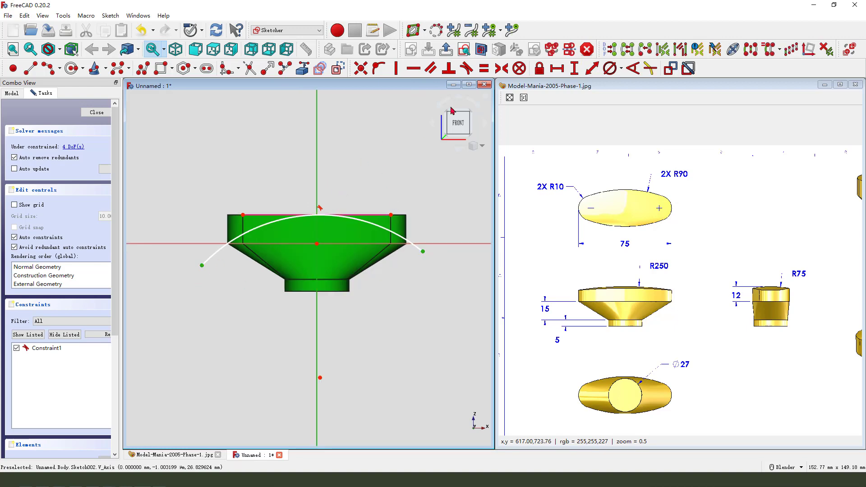
click(502, 68)
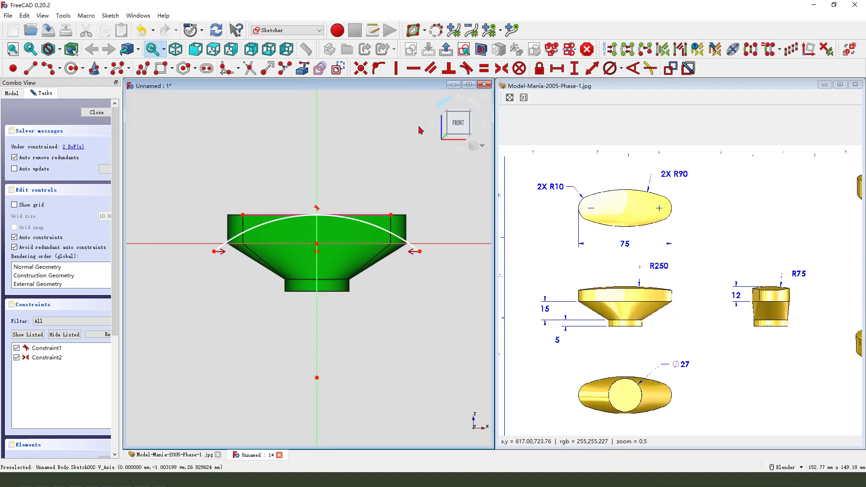
Constrain the arc to radius 250 mm and an 86.22 mm endpoint span
click(412, 246)
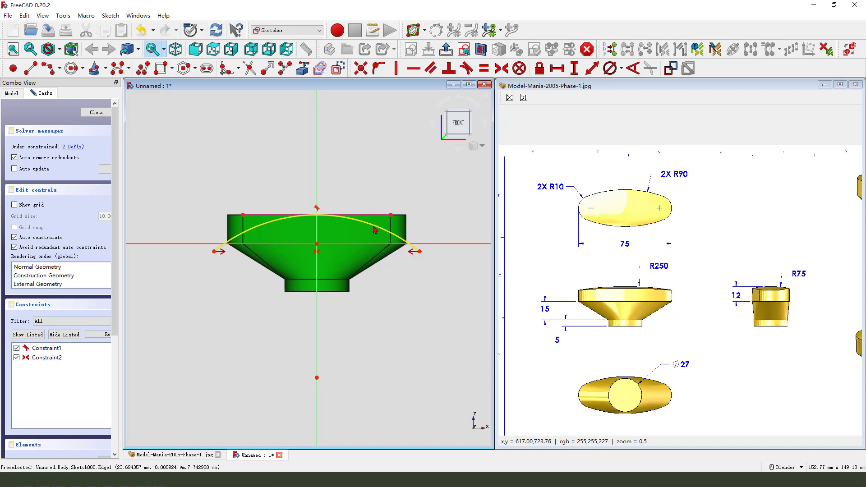
click(621, 68)
click(639, 81)
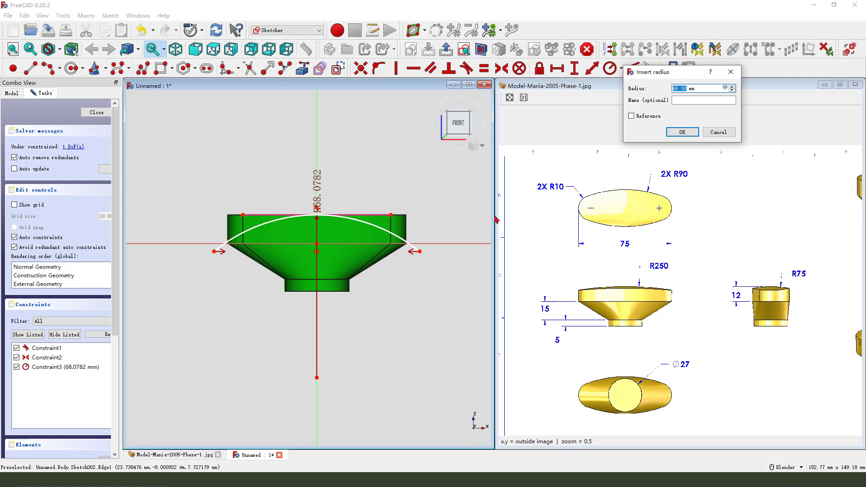
text(250)
key(Return)
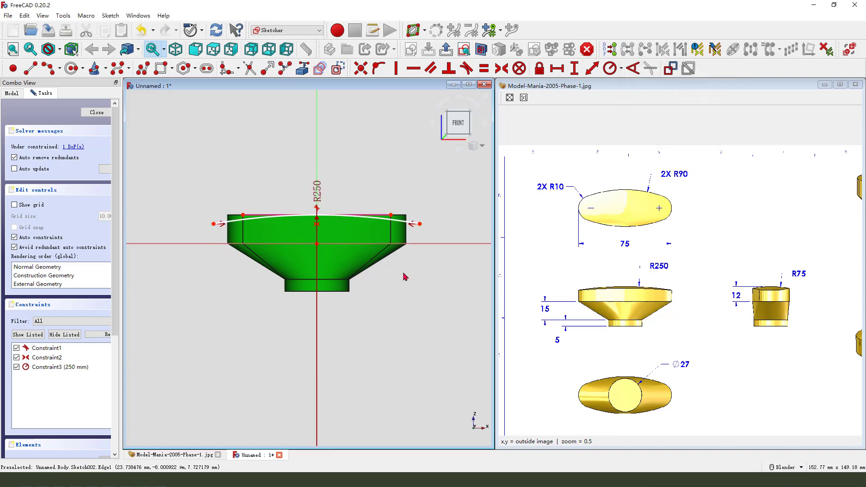
click(215, 224)
click(559, 71)
click(616, 123)
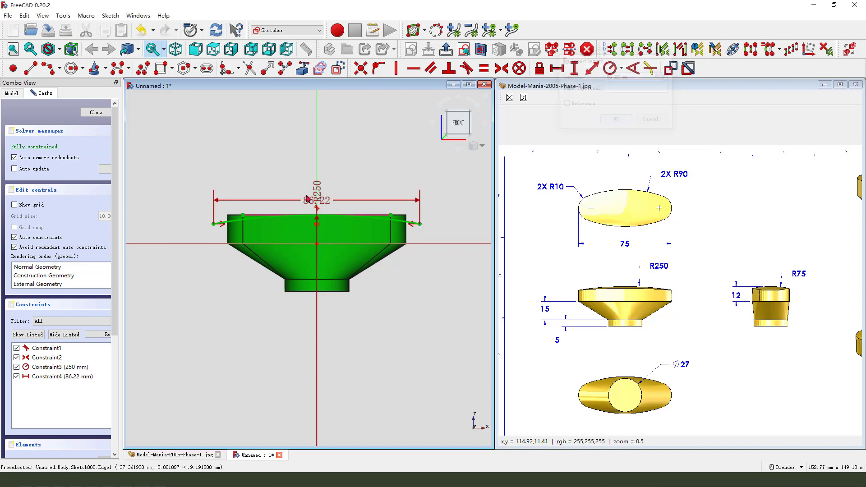
drag(310, 204, 401, 168)
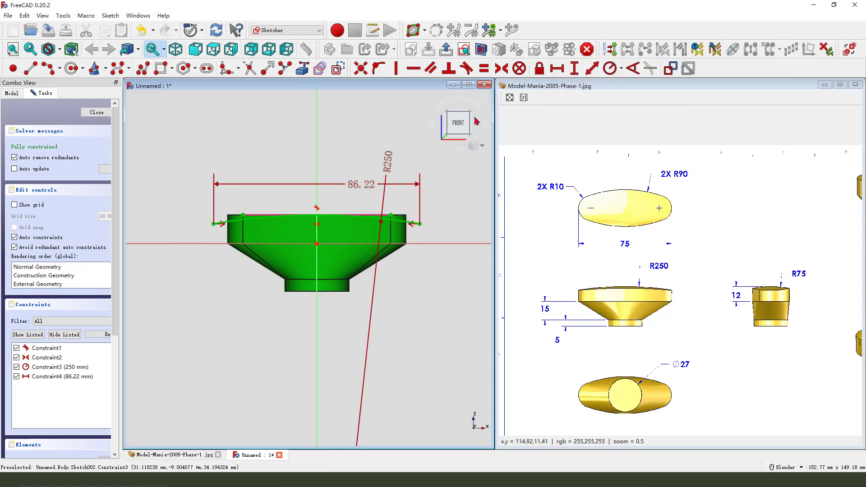
Close the R250 sketch and orbit the view around the body
click(446, 49)
mouse_move(402, 238)
middle_down()
mouse_move(340, 241)
mouse_move(363, 226)
middle_up()
click(396, 234)
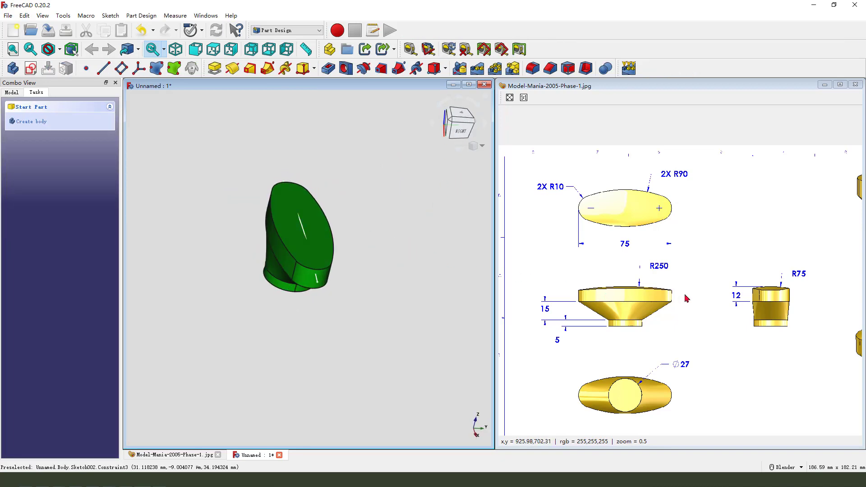
drag(687, 300, 656, 300)
drag(713, 277, 770, 289)
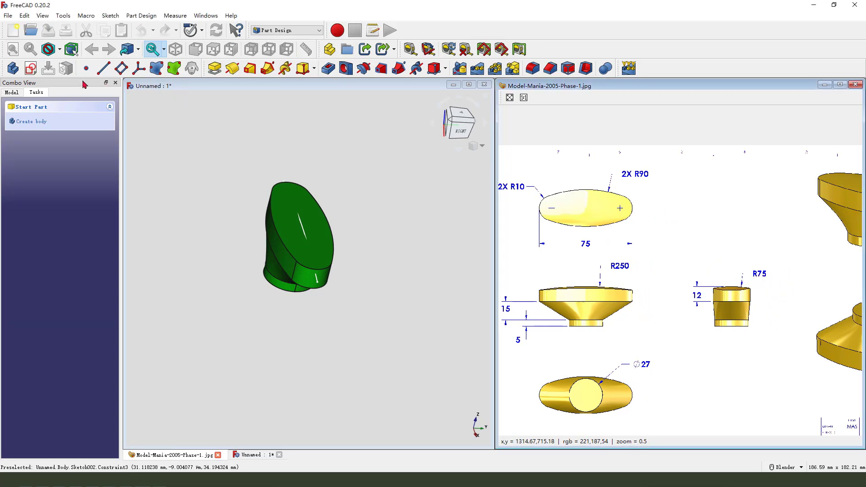
Create a new sketch on the YZ plane, viewing the handle from the right
click(30, 68)
middle_drag(344, 259, 335, 252)
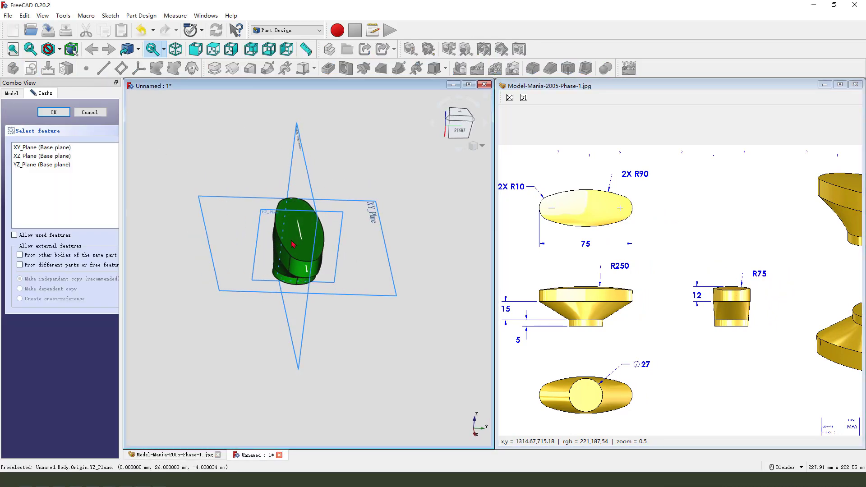
drag(245, 213, 264, 207)
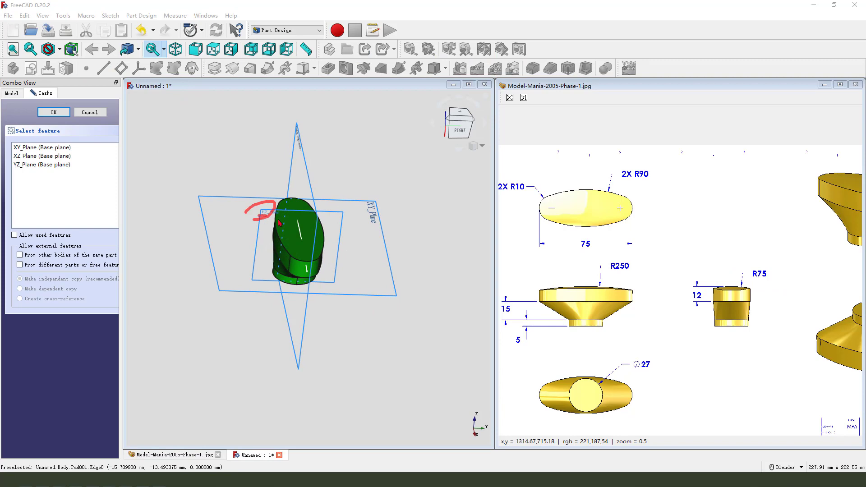
click(270, 216)
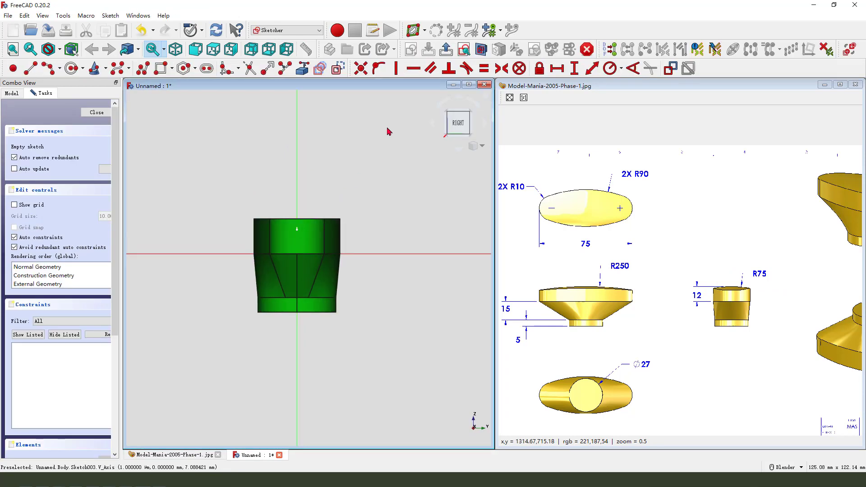
Reference the body's top edge and draw an arc across the side profile's top
click(302, 68)
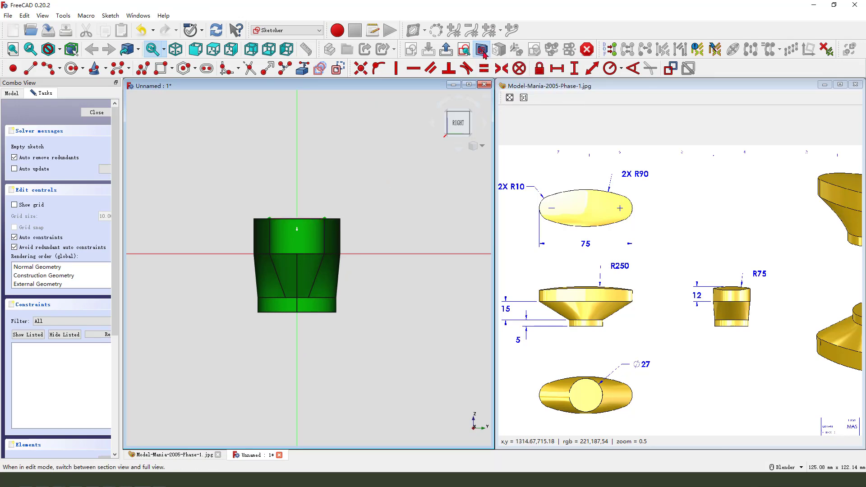
scroll(288, 217, up, 3)
click(46, 73)
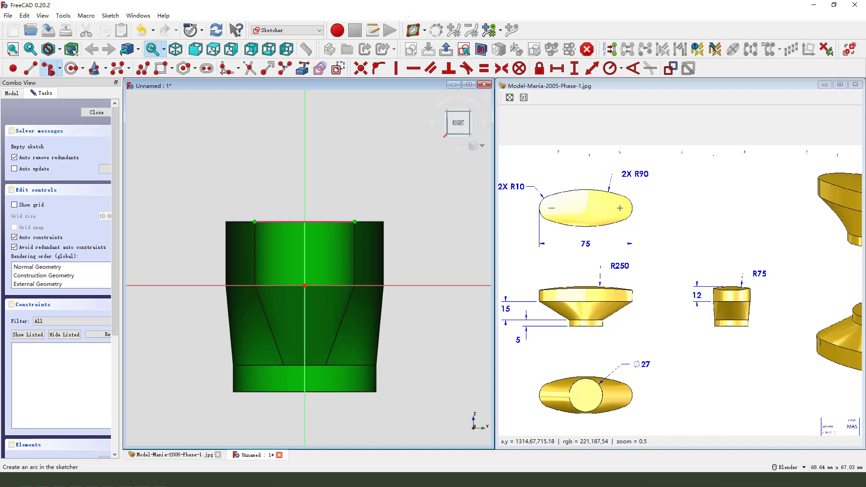
click(298, 255)
click(413, 256)
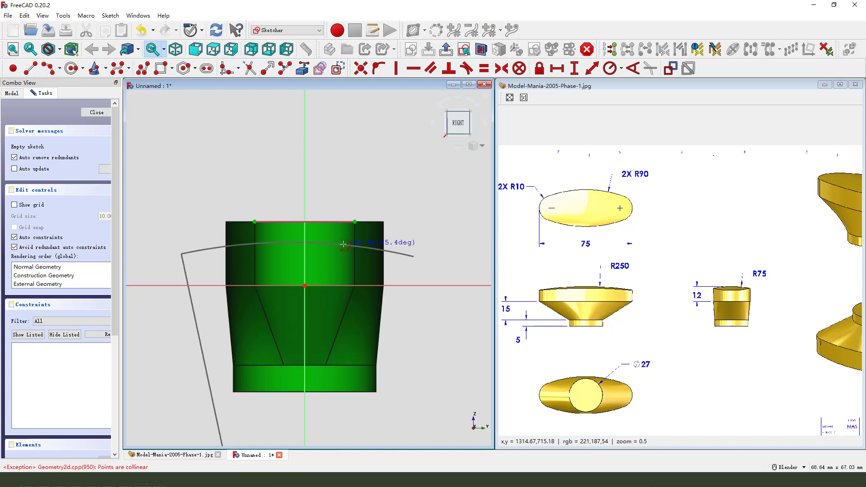
click(335, 242)
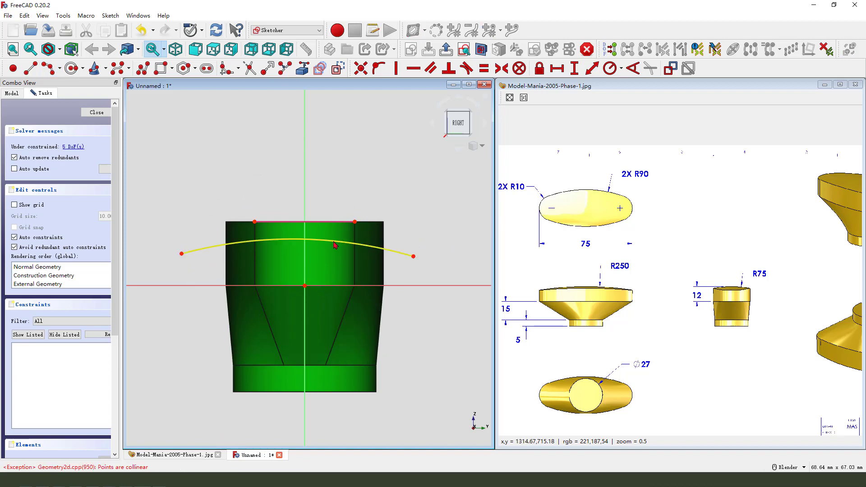
Make the arc tangent to the top edge and symmetric about the vertical axis, with radius 75 mm
click(466, 68)
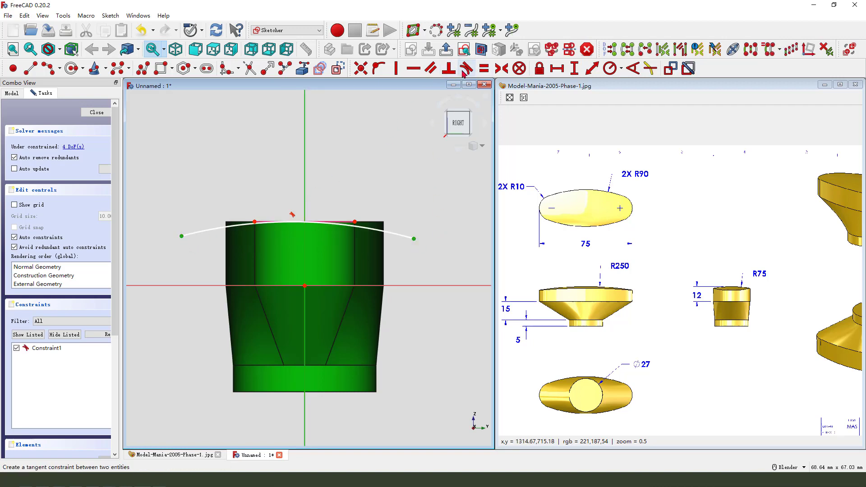
click(502, 68)
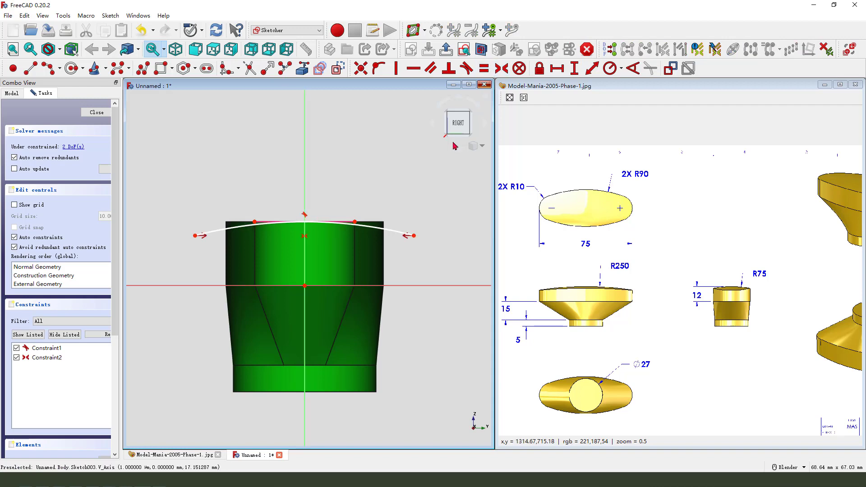
click(395, 235)
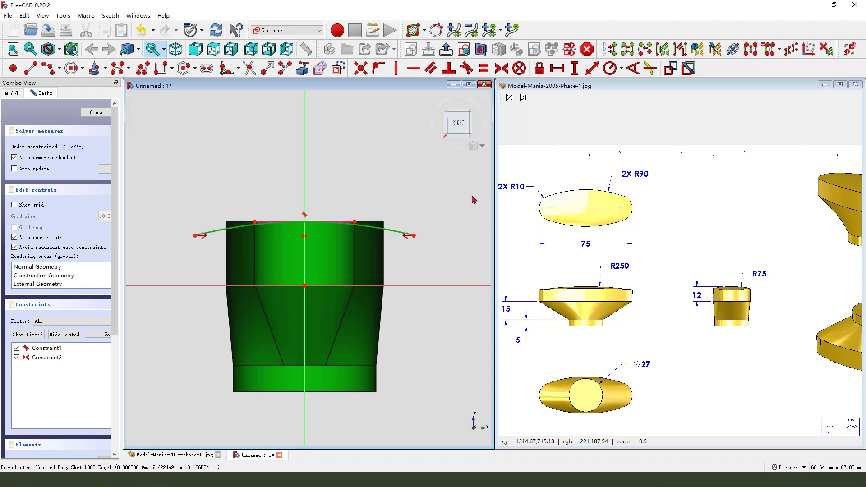
click(610, 68)
key(Return)
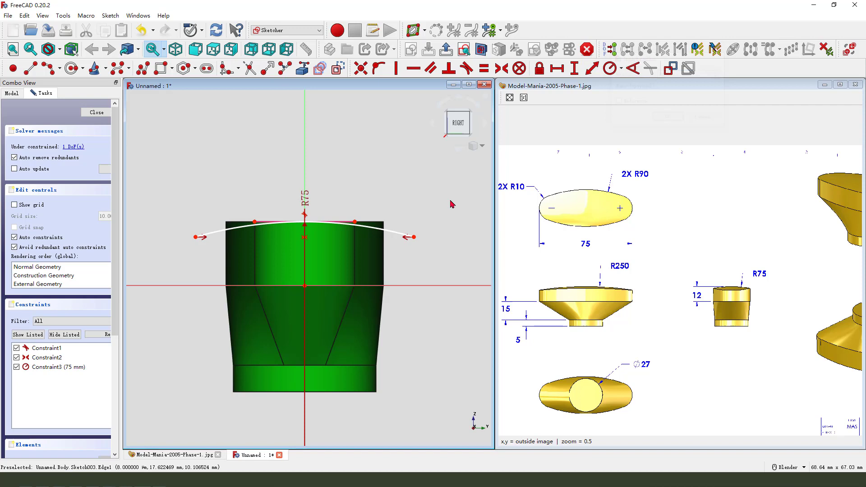
drag(307, 203, 396, 186)
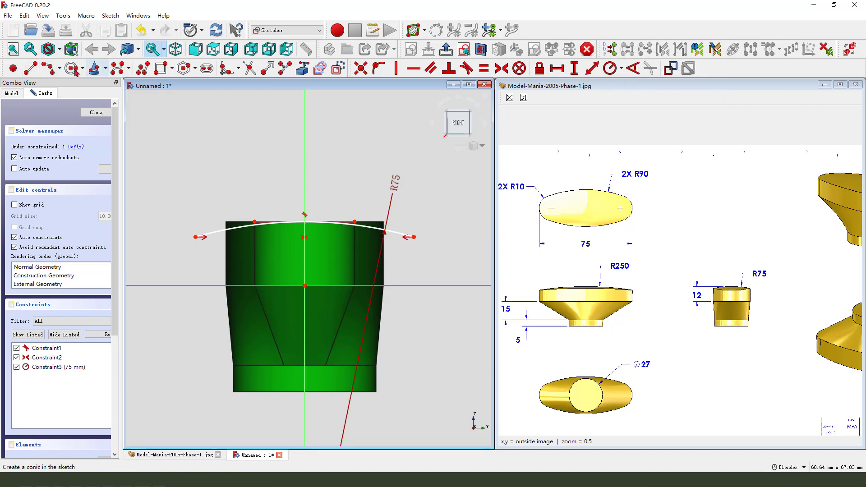
click(143, 69)
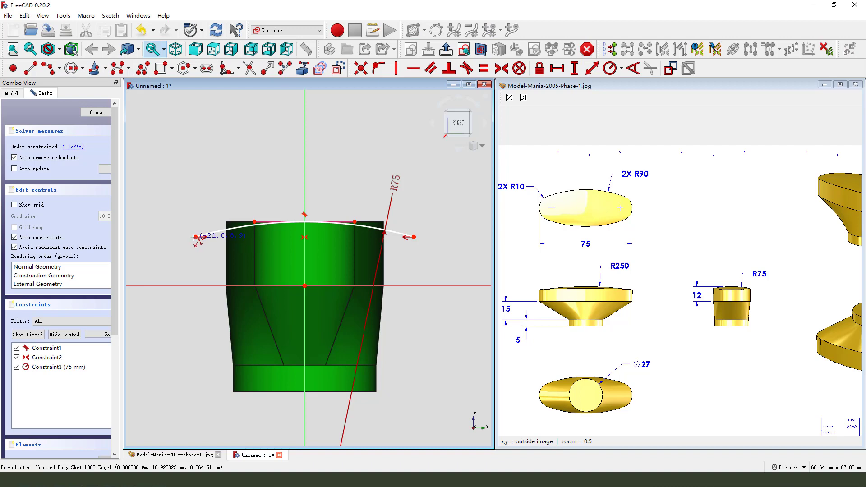
Draw the outline above the R75 arc, with both sides constrained vertical
click(195, 237)
click(196, 153)
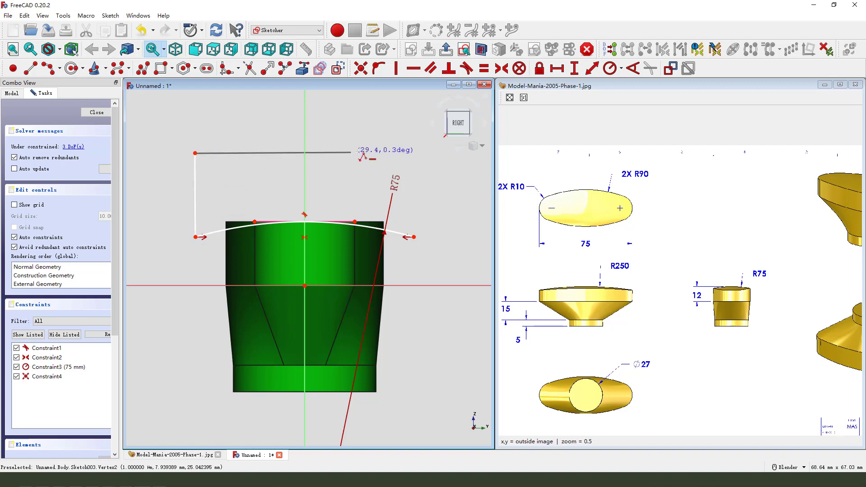
click(421, 153)
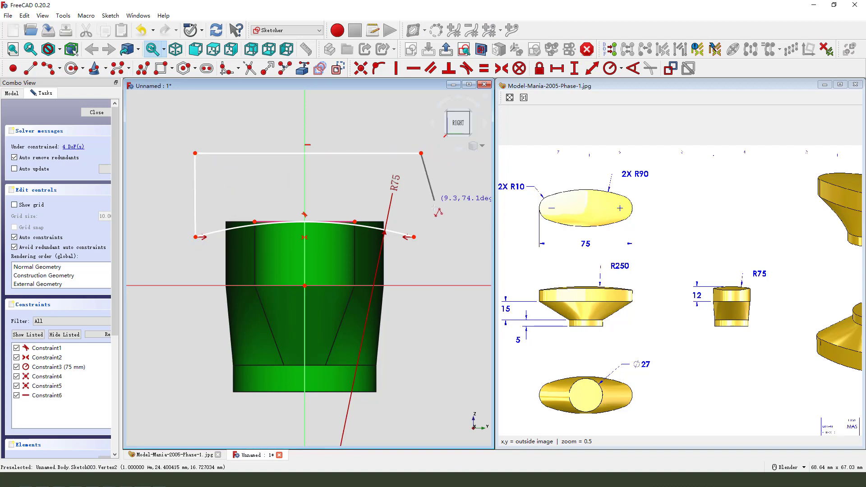
click(415, 238)
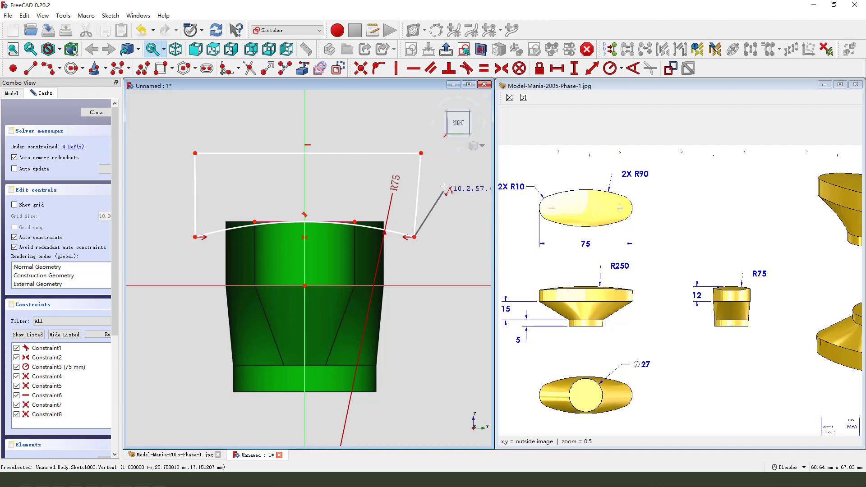
click(424, 172)
click(396, 68)
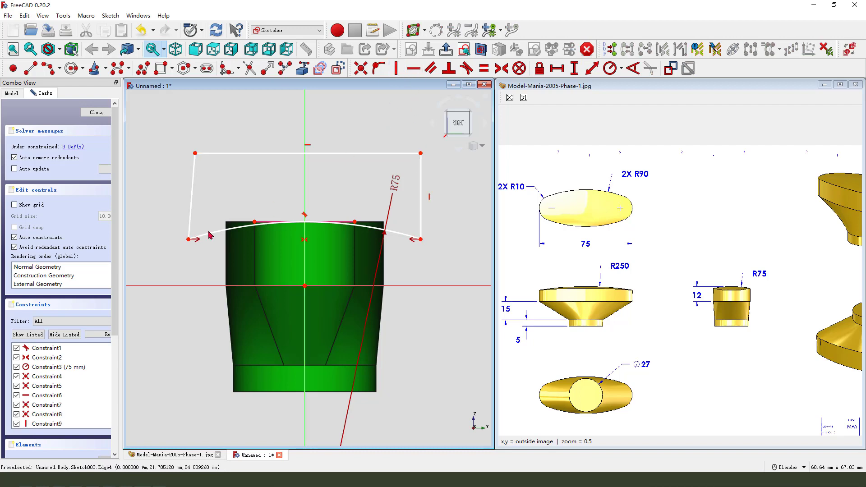
click(193, 196)
click(396, 68)
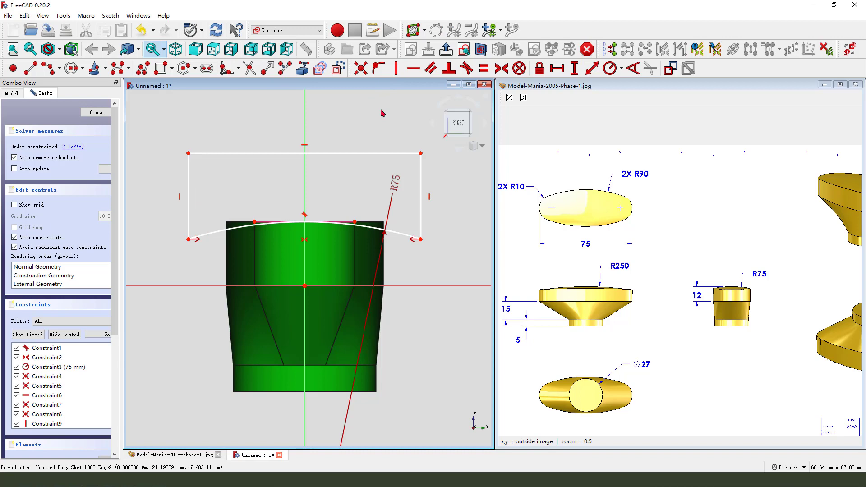
Dimension the profile 43.71 mm wide and 16.13 mm tall, moving the labels clear
click(375, 154)
click(557, 68)
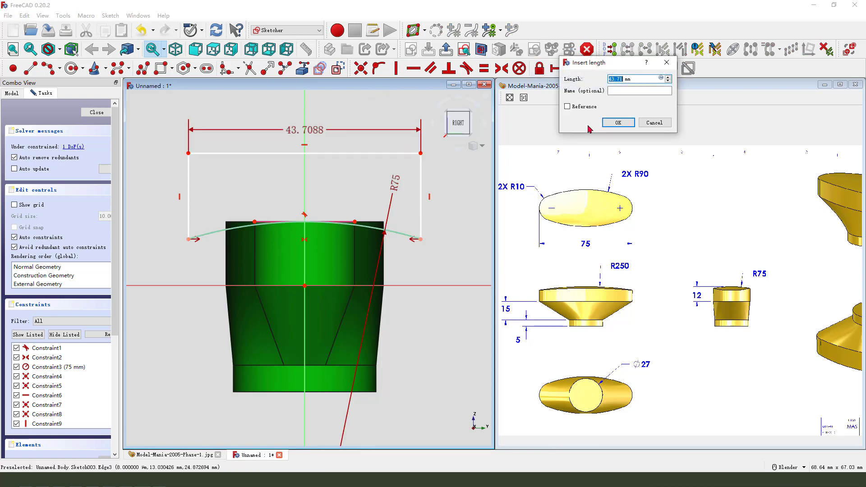
click(611, 123)
click(574, 68)
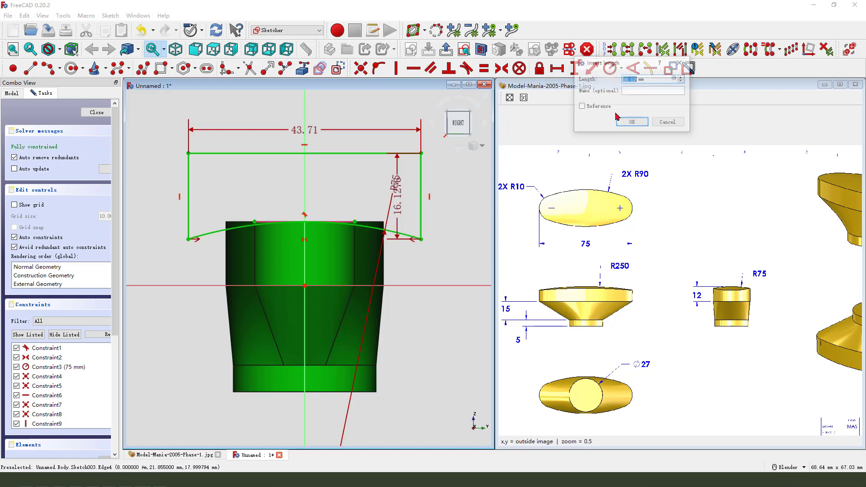
click(632, 123)
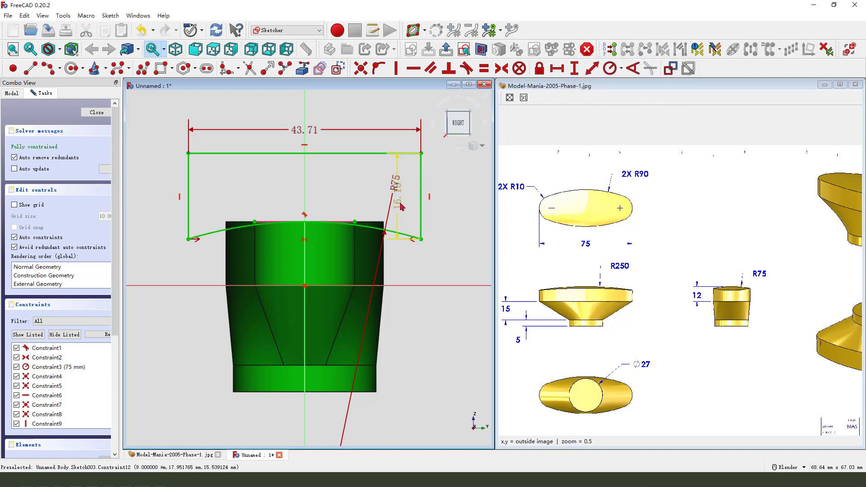
drag(394, 207, 450, 203)
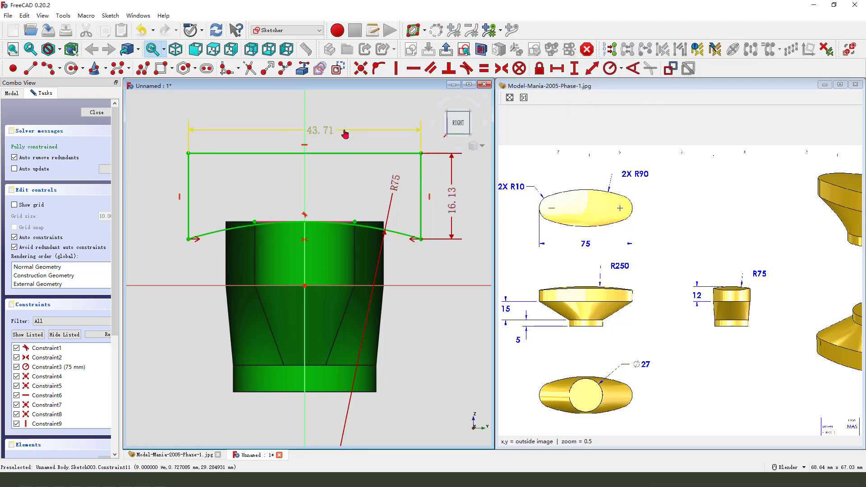
drag(307, 134, 364, 132)
Close the profile sketch and select Sketch003 in the feature tree
click(447, 50)
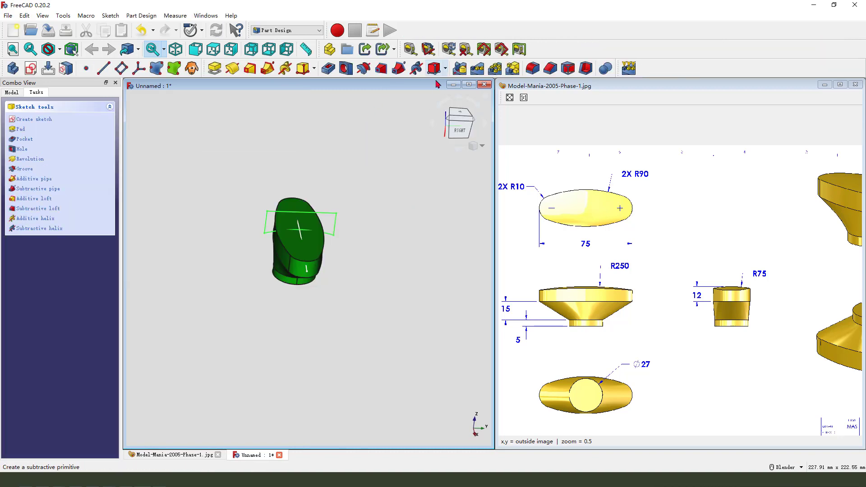
mouse_move(325, 267)
middle_down()
mouse_move(415, 286)
mouse_move(232, 249)
mouse_move(304, 264)
middle_up()
click(18, 93)
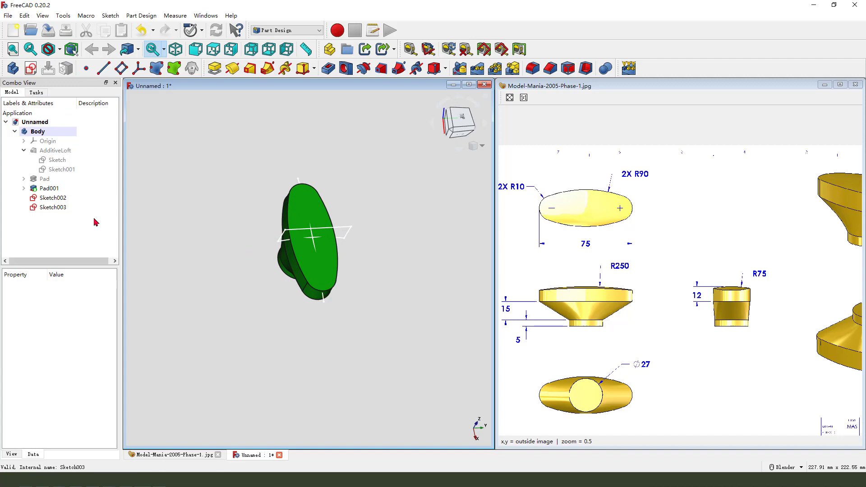
click(60, 210)
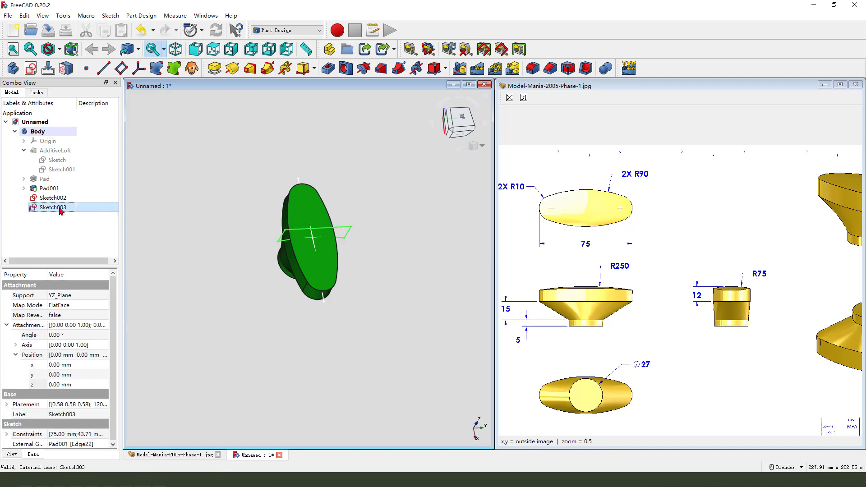
mouse_move(387, 197)
middle_down()
mouse_move(375, 184)
mouse_move(387, 207)
middle_up()
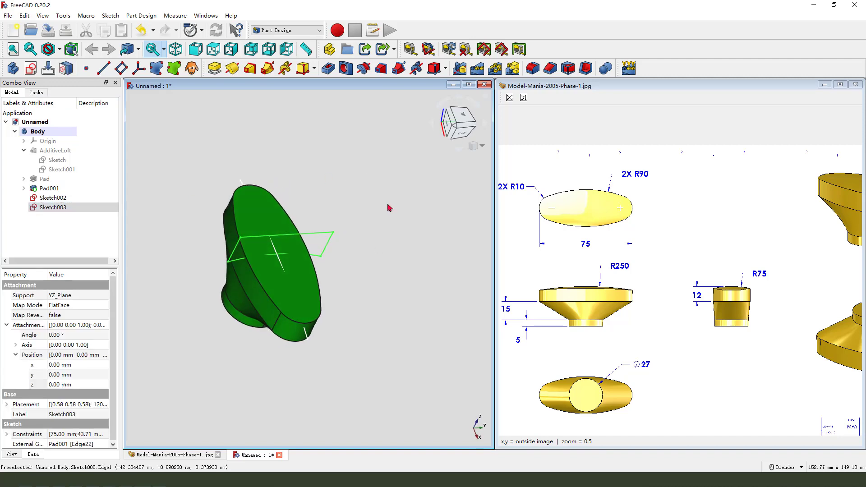
Cut a subtractive pipe from Sketch003 swept along the Sketch002 path
click(398, 69)
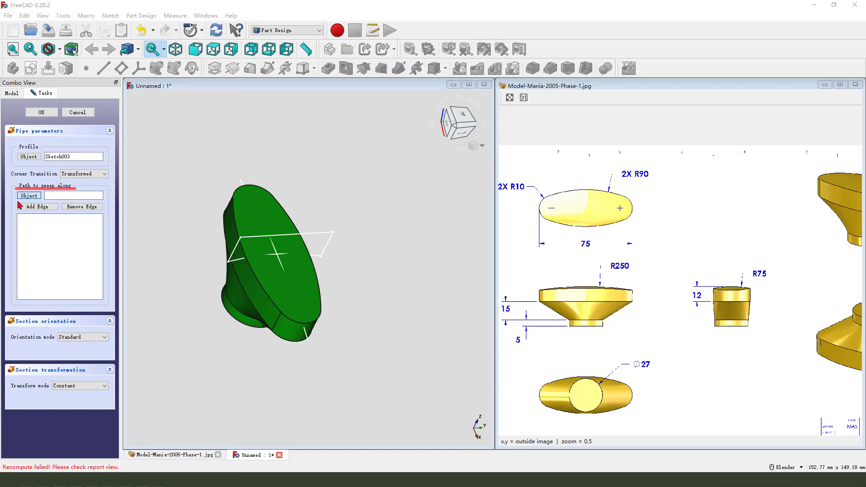
drag(44, 198, 253, 189)
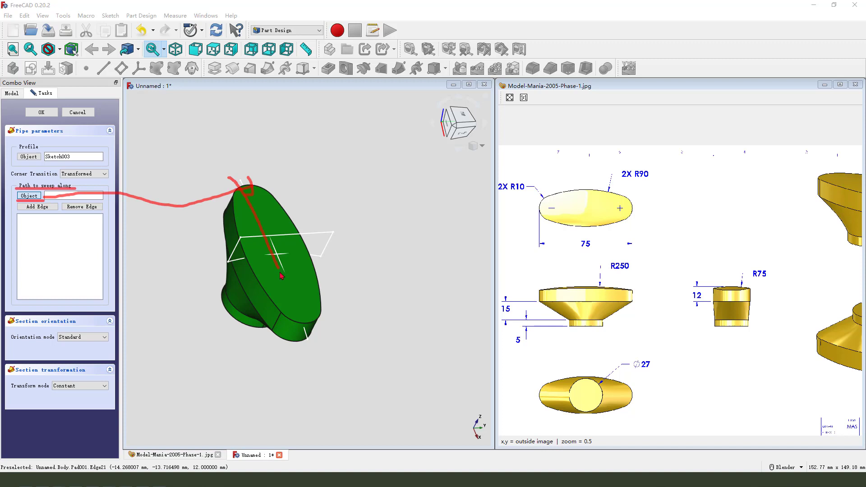
key(Escape)
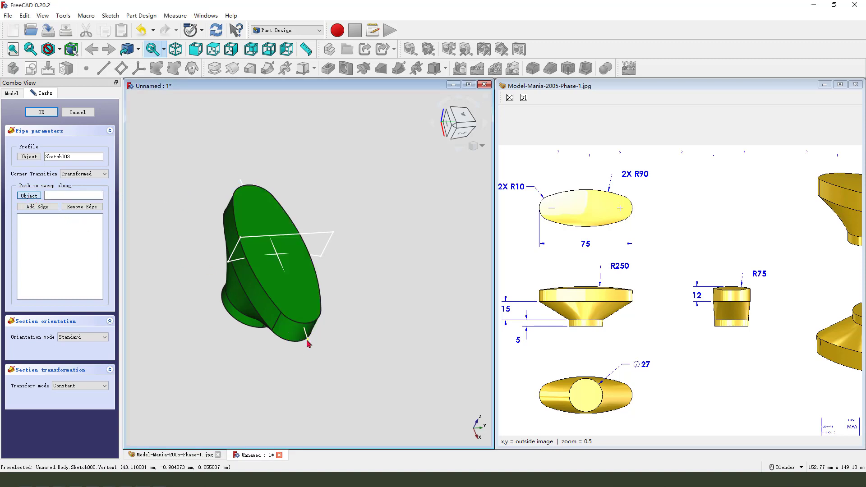
click(29, 195)
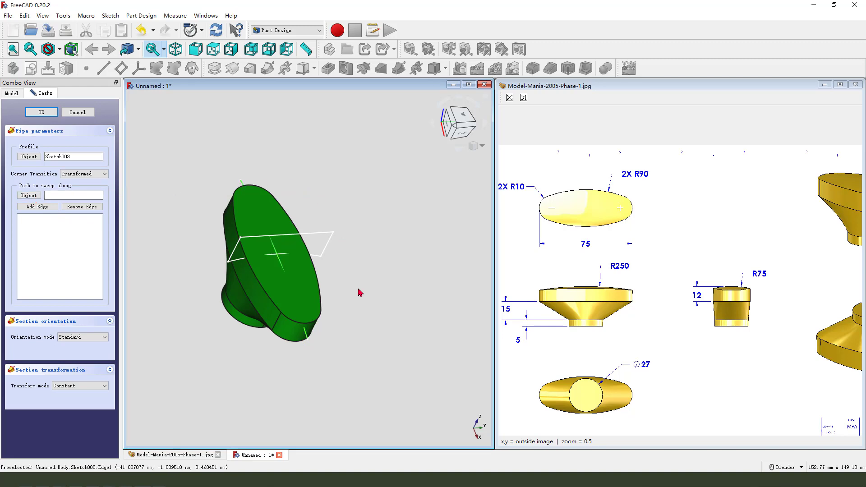
mouse_move(380, 325)
middle_down()
mouse_move(386, 219)
mouse_move(395, 300)
middle_up()
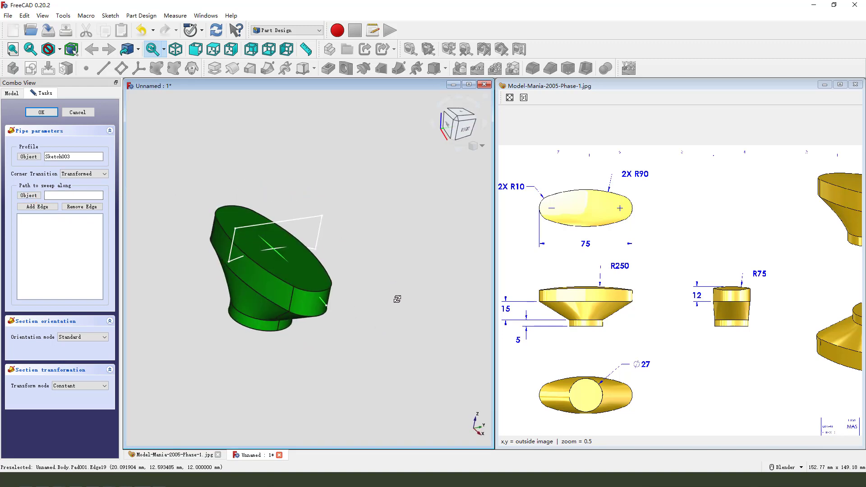
click(327, 308)
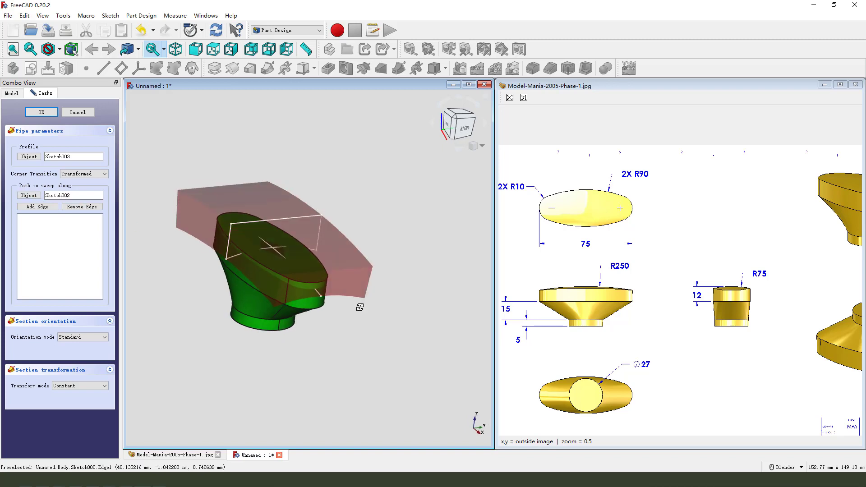
mouse_move(393, 304)
middle_down()
mouse_move(400, 315)
mouse_move(395, 308)
middle_up()
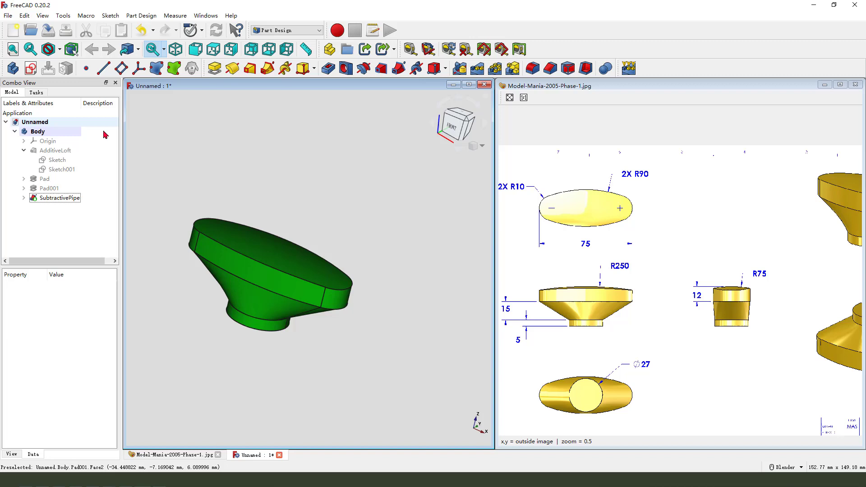
Maximize the 3D view and orbit the handle to inspect the curved cut from the side
mouse_move(328, 289)
middle_down()
mouse_move(404, 223)
mouse_move(620, 185)
mouse_move(559, 268)
mouse_move(537, 324)
middle_up()
click(469, 85)
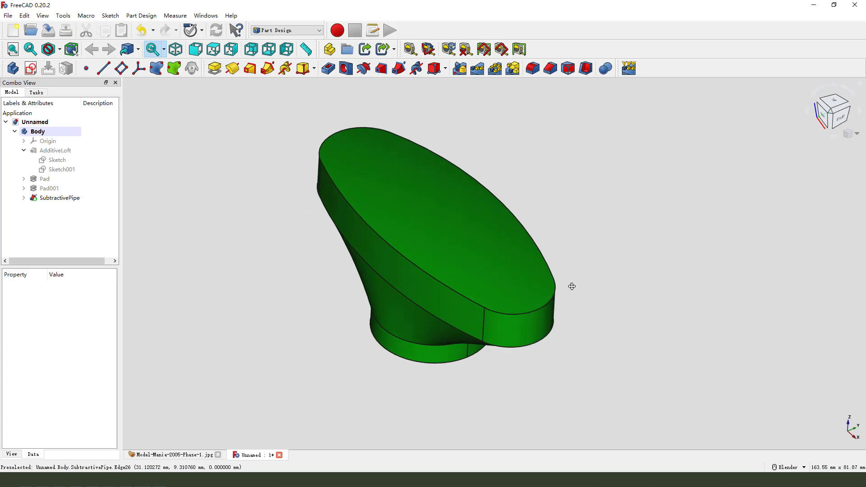
mouse_move(572, 287)
middle_down()
mouse_move(358, 285)
mouse_move(353, 256)
mouse_move(350, 314)
mouse_move(114, 271)
middle_up()
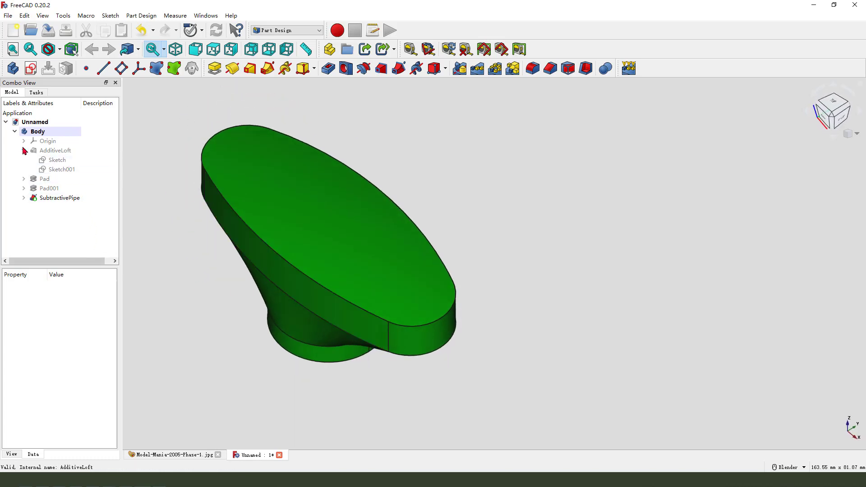
Set the Body's shape colour to cyan in its Appearance settings
right_click(32, 132)
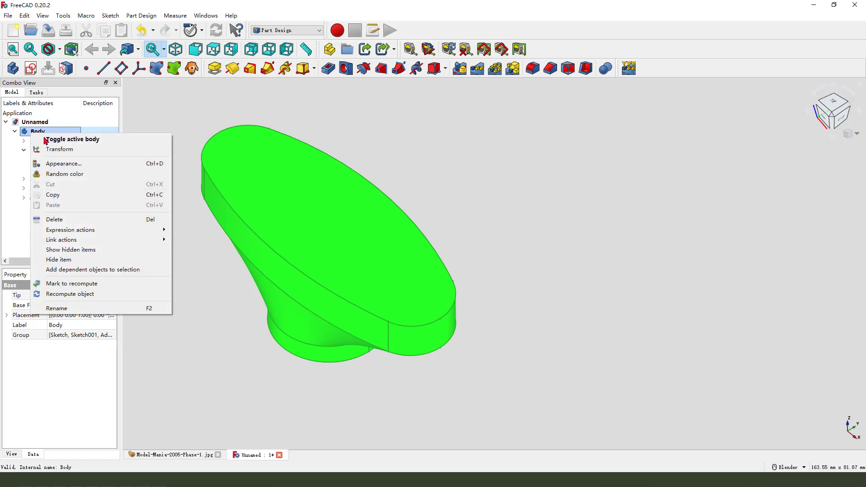
click(66, 166)
click(82, 196)
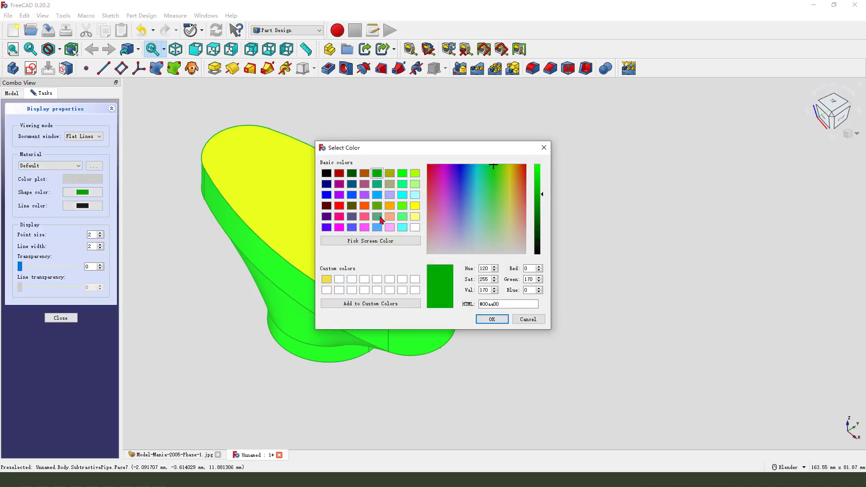
click(404, 197)
click(488, 320)
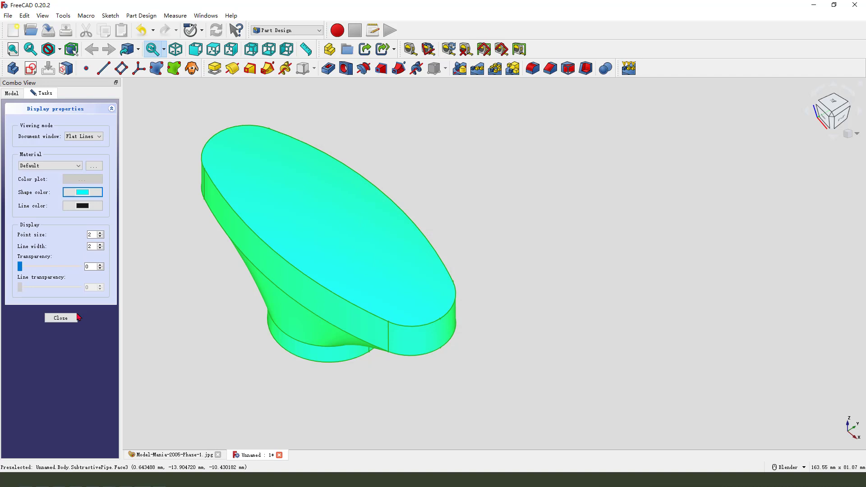
click(77, 318)
middle_drag(262, 346, 202, 319)
click(269, 348)
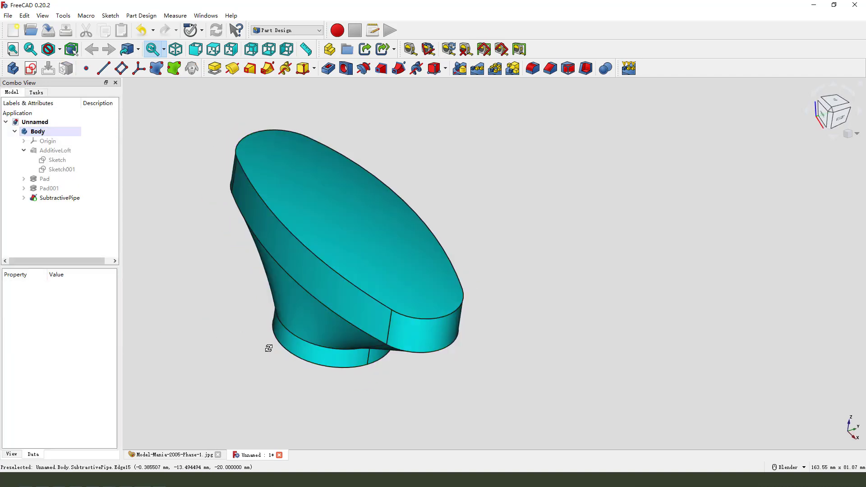
middle_drag(269, 347, 284, 353)
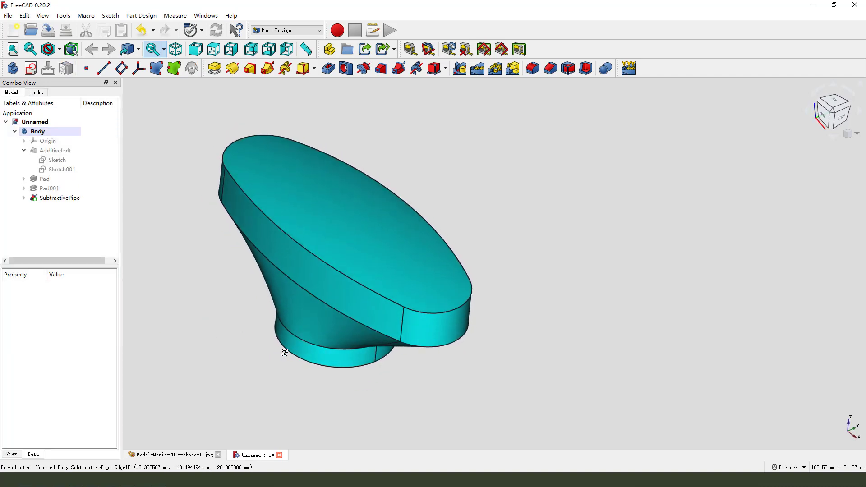
In SubtractivePipe's Set colors, pick the flat side faces and the base cylinder band
right_click(49, 201)
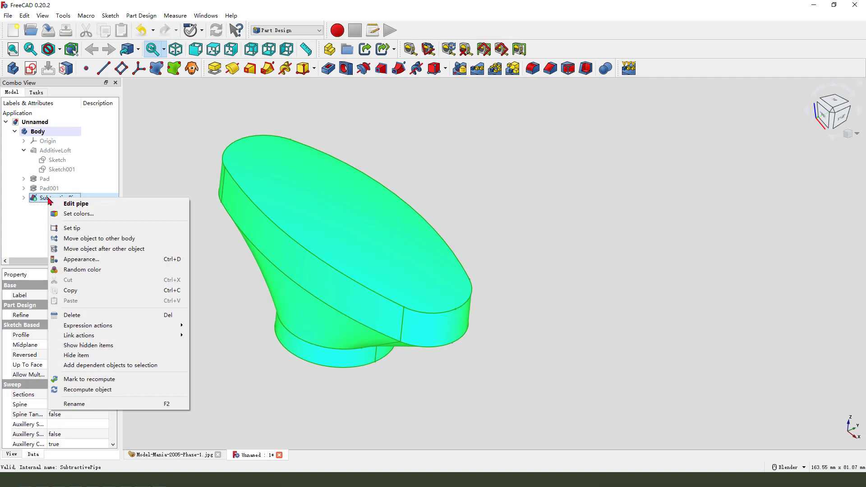
click(74, 215)
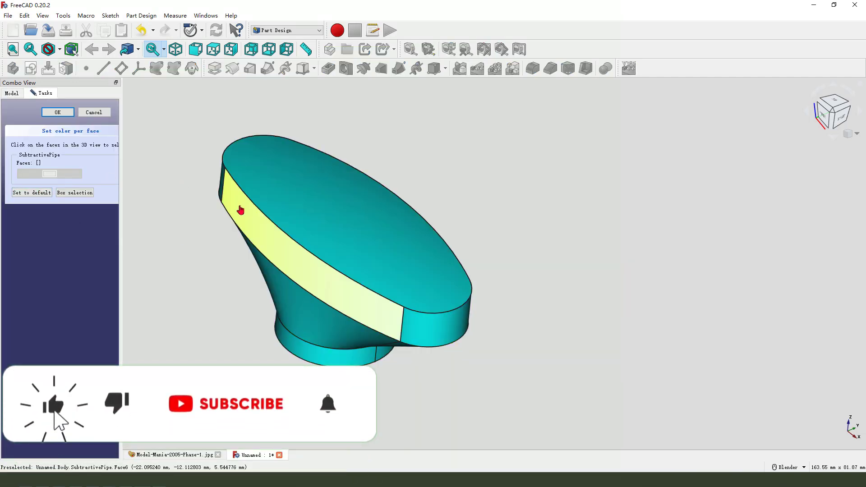
click(240, 210)
click(221, 178)
click(441, 329)
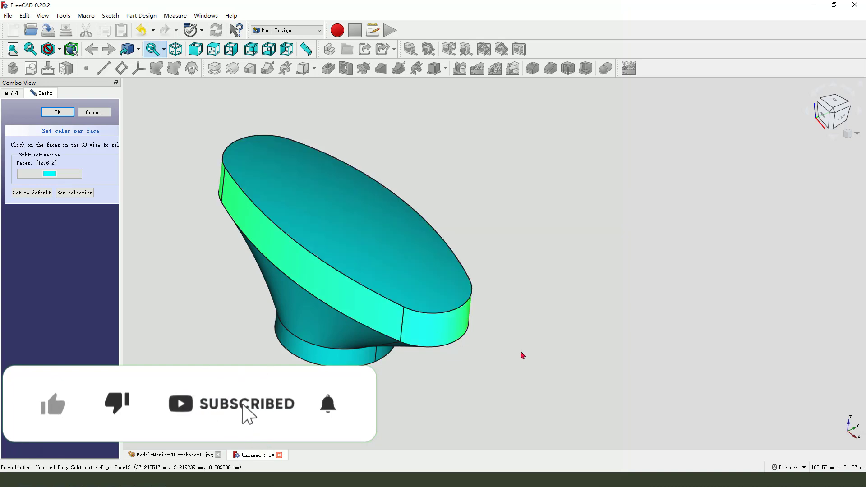
middle_drag(522, 354, 373, 319)
click(373, 318)
mouse_move(451, 334)
middle_down()
mouse_move(372, 290)
mouse_move(427, 240)
middle_up()
click(344, 300)
mouse_move(318, 333)
middle_down()
mouse_move(351, 365)
mouse_move(506, 408)
mouse_move(426, 254)
middle_up()
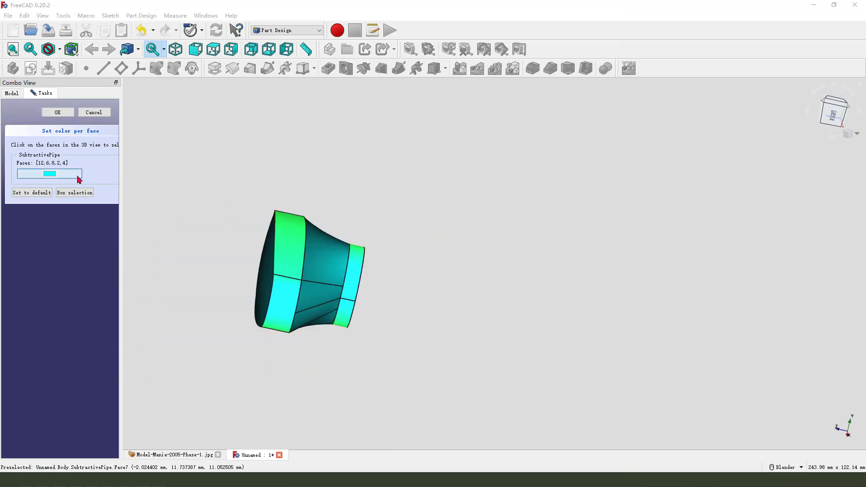
Colour the picked faces red, confirm, and view the handle isometrically
click(79, 177)
click(506, 328)
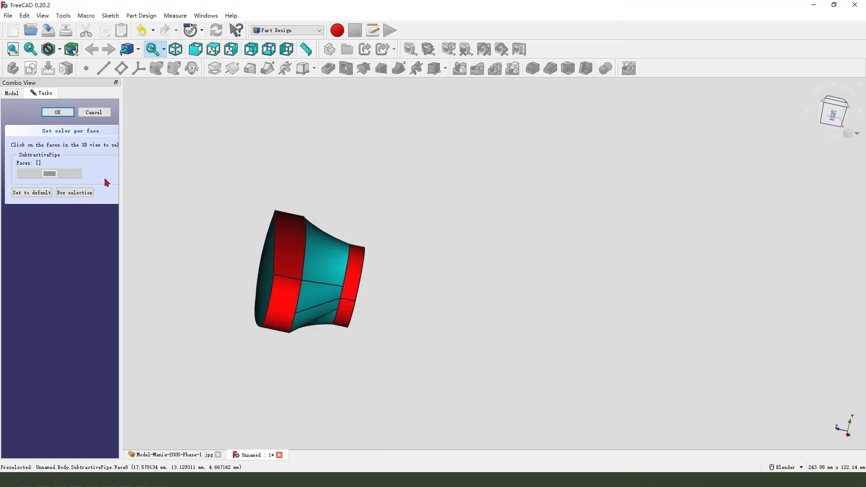
click(58, 113)
key(0)
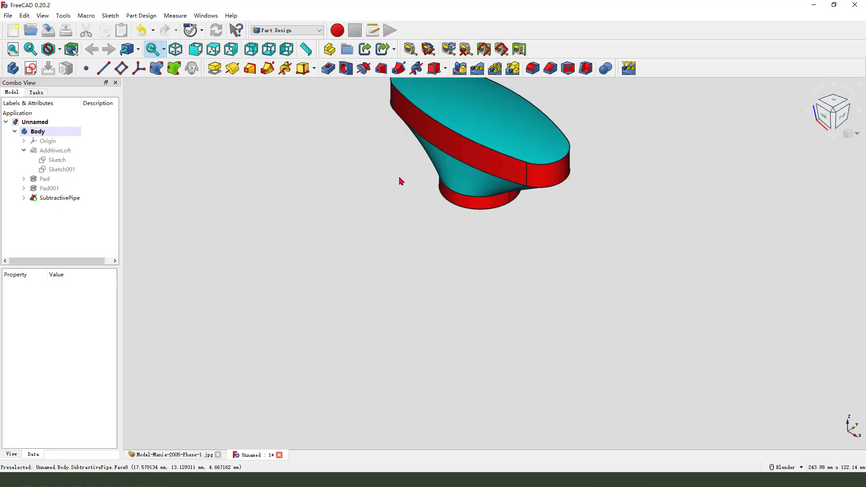
scroll(325, 288, down, 3)
scroll(397, 204, up, 3)
mouse_move(397, 203)
middle_down()
mouse_move(345, 277)
mouse_move(449, 264)
mouse_move(559, 188)
middle_up()
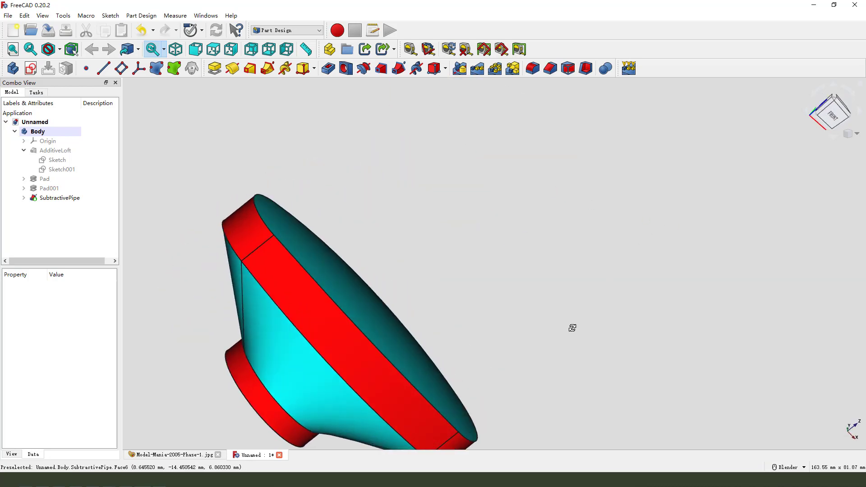